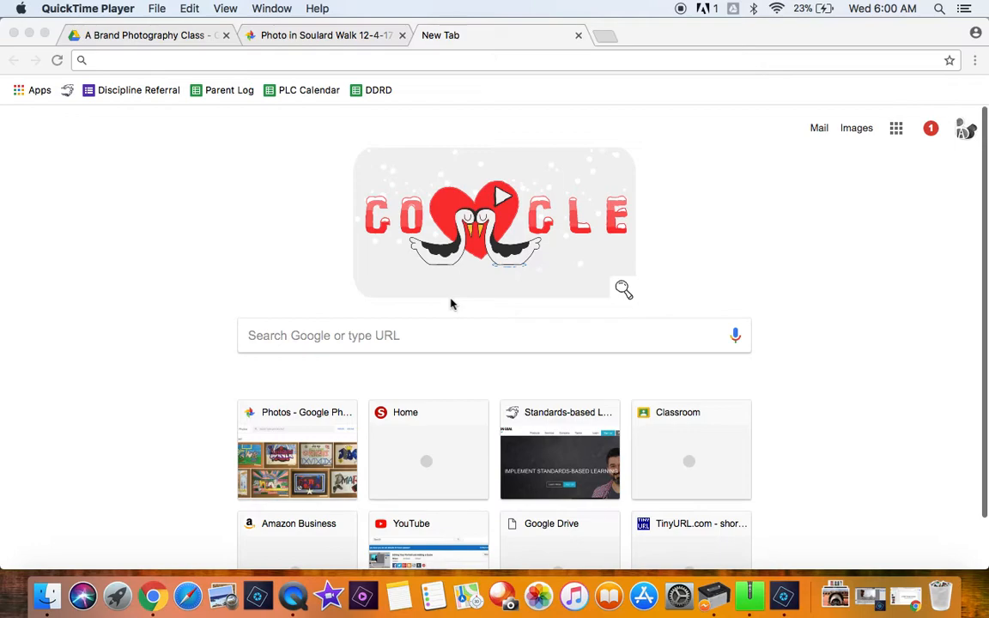
Step: Search the web for "adobe spark" and open the official Adobe Spark site
{"action": "left_click", "coordinate": [403, 60]}
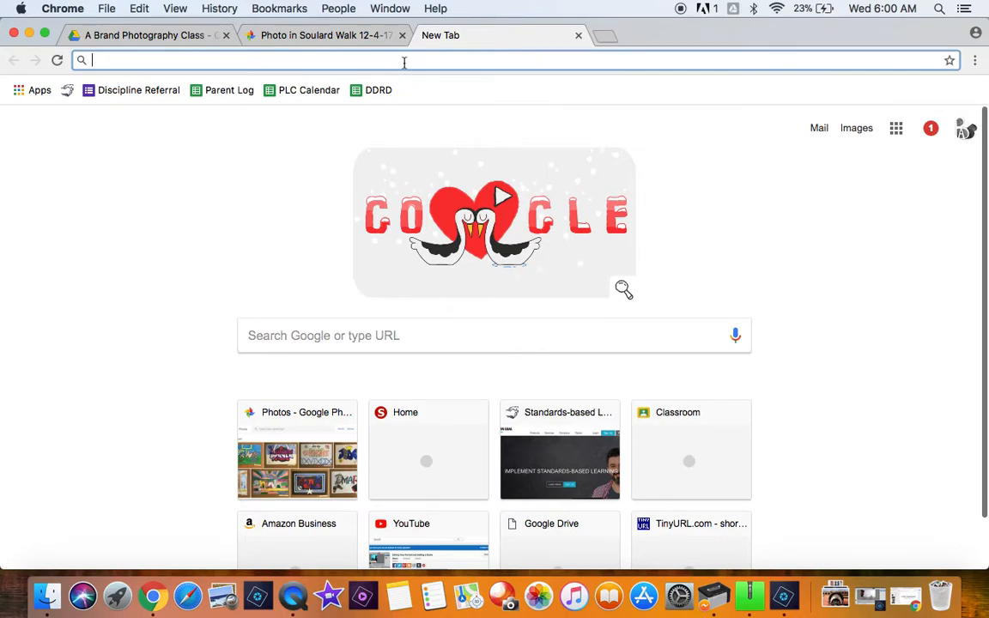
{"action": "type", "text": "adobe spark"}
{"action": "key", "text": "Return"}
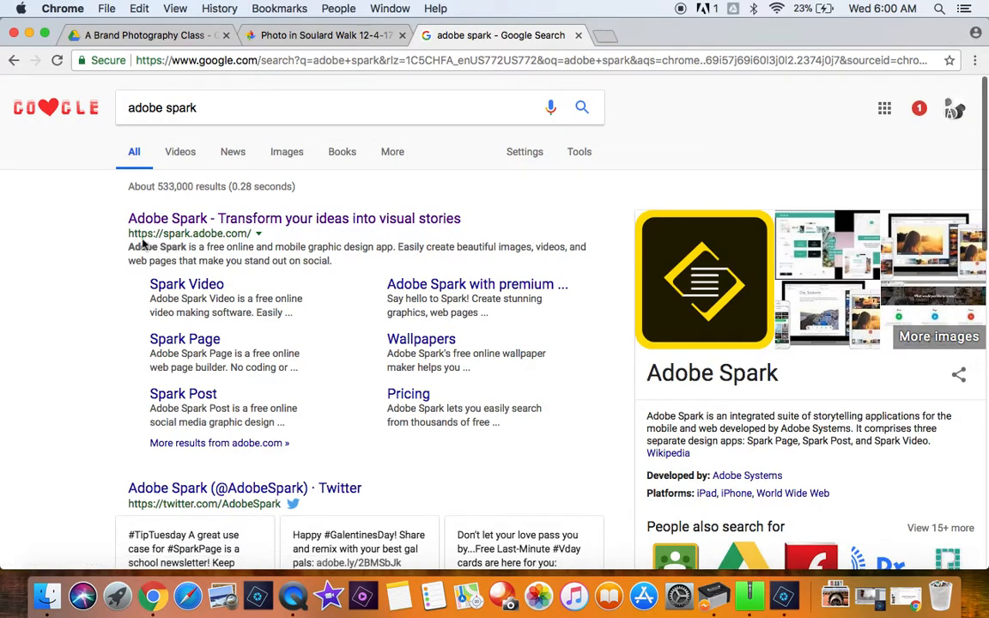
{"action": "left_click", "coordinate": [210, 220]}
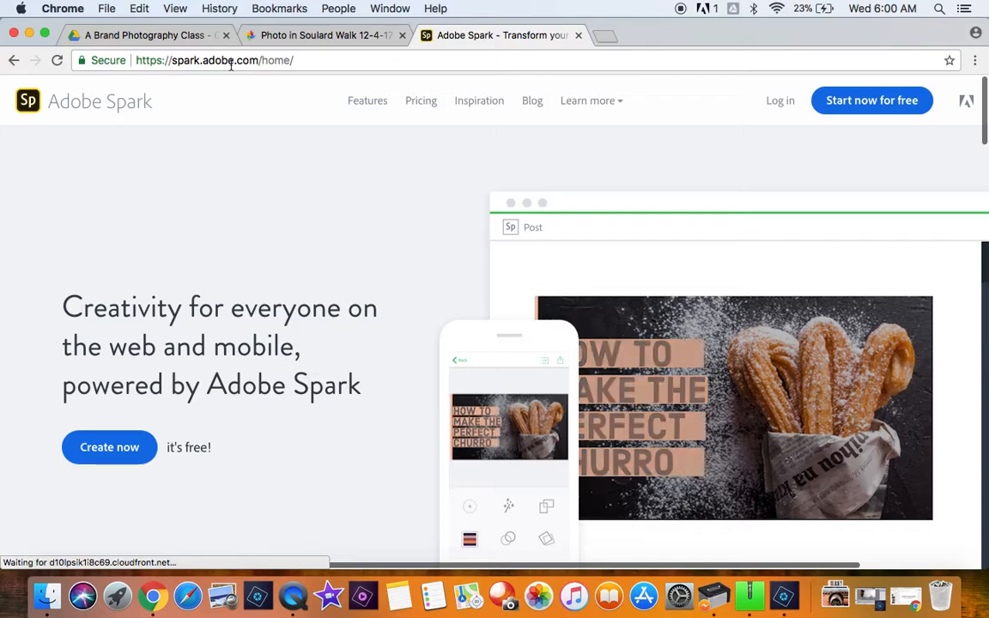
Step: Log in to Adobe Spark and create a new Page project
{"action": "mouse_move", "coordinate": [587, 111]}
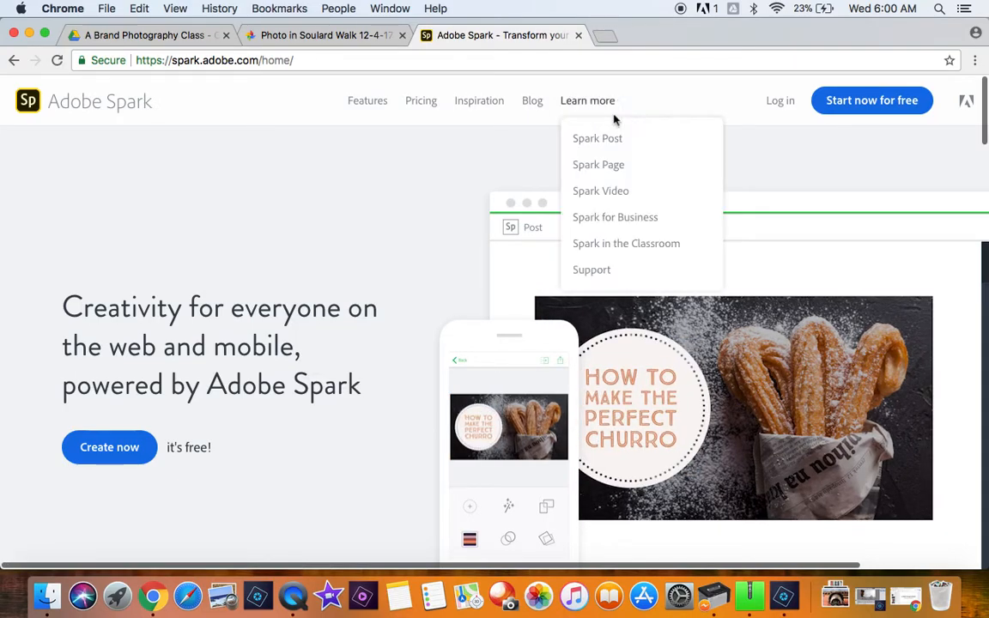
{"action": "left_click", "coordinate": [768, 102]}
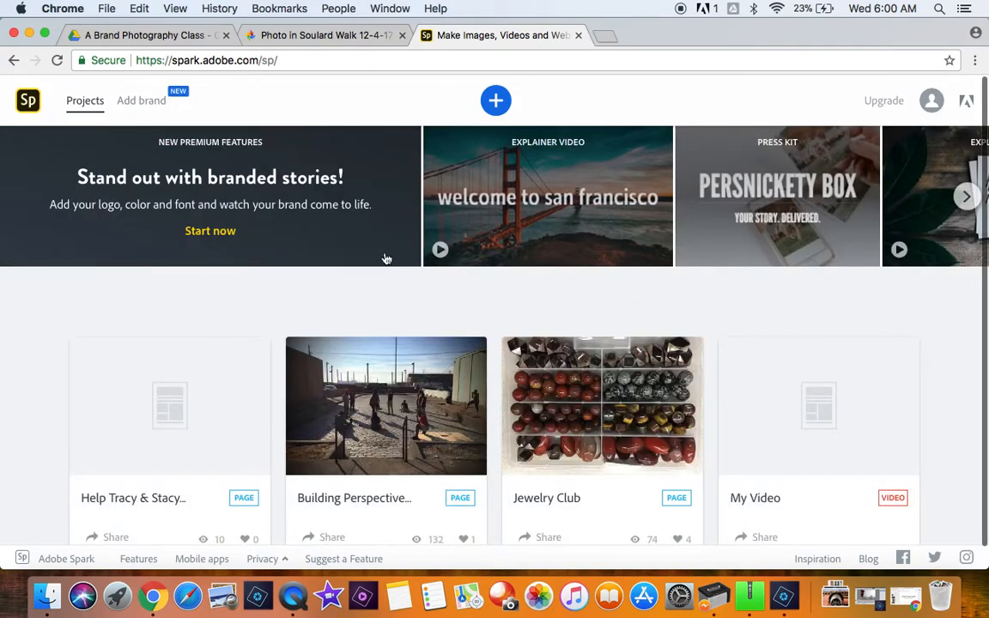
{"action": "mouse_move", "coordinate": [320, 425]}
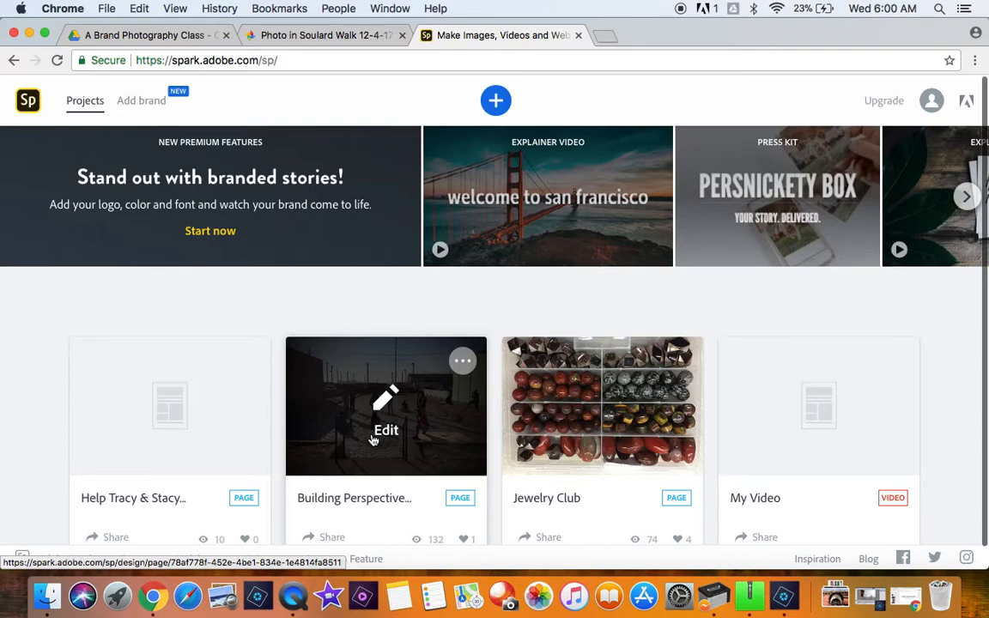
{"action": "left_click", "coordinate": [493, 103]}
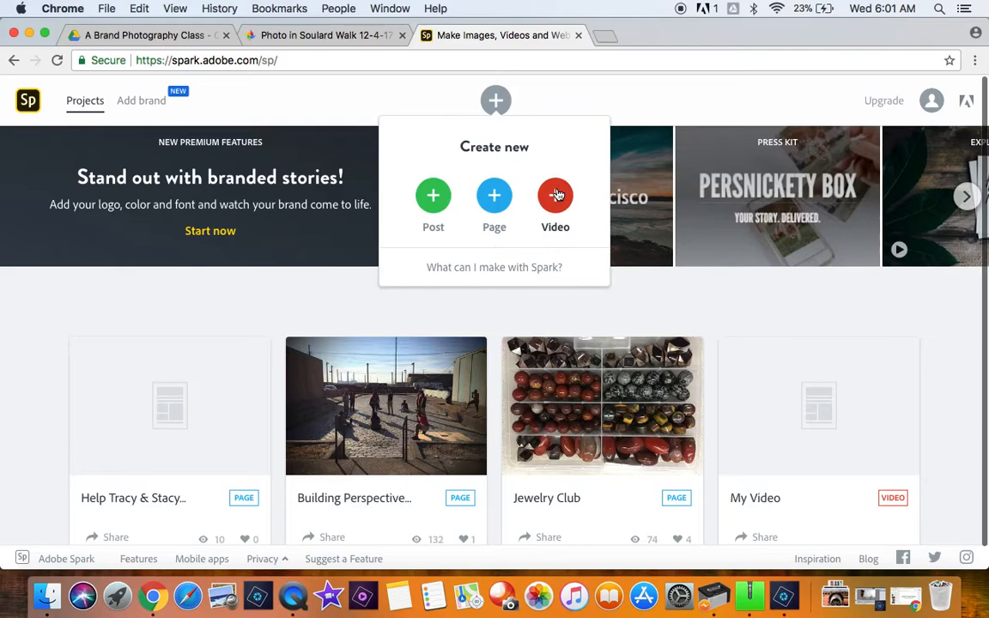
{"action": "left_click", "coordinate": [493, 210]}
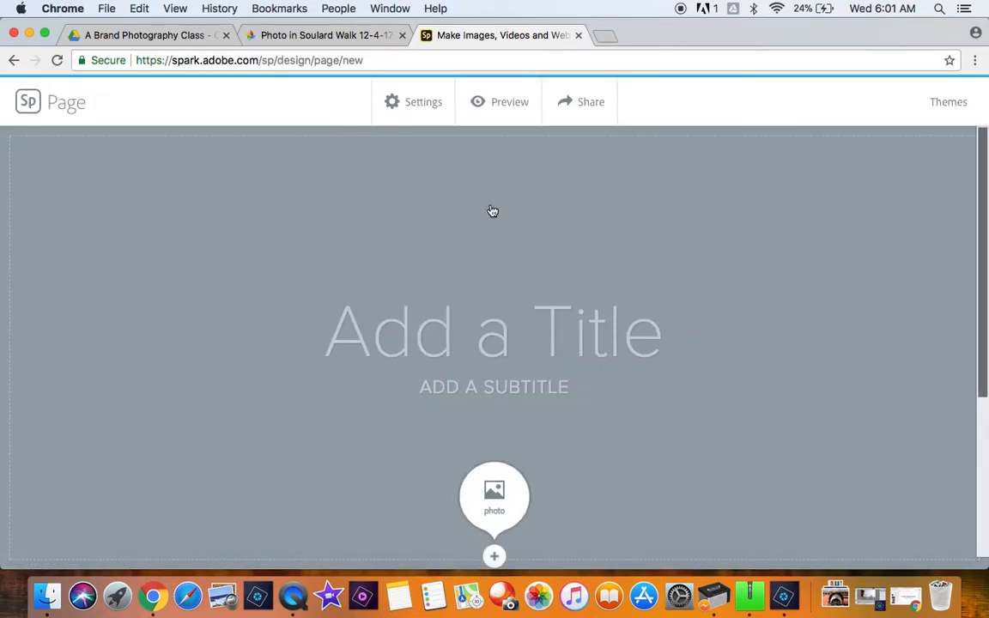
Step: Give the new page the title "Soulard Walk"
{"action": "left_click", "coordinate": [472, 359]}
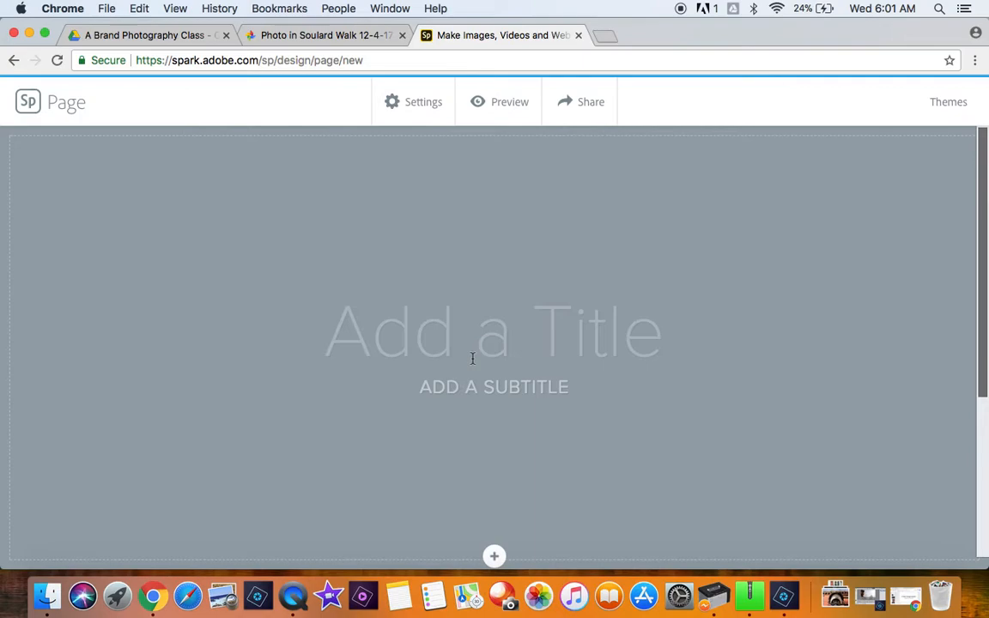
{"action": "type", "text": "Soula"}
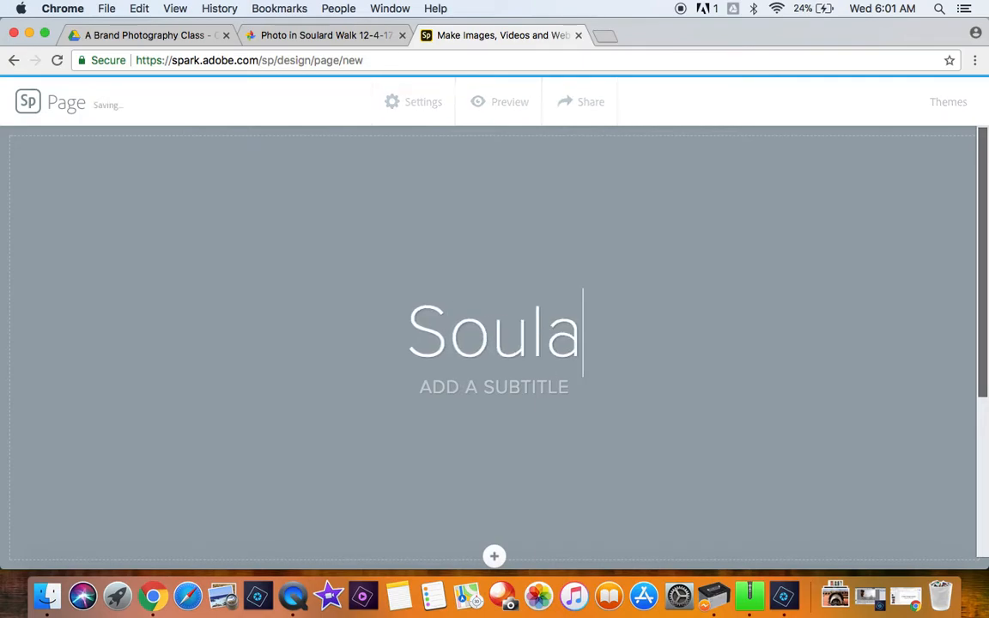
{"action": "type", "text": "rd Walk"}
Step: Set the page subtitle to "PHOTOGRAPHS BY" followed by the photographer's full name
{"action": "left_click", "coordinate": [458, 393]}
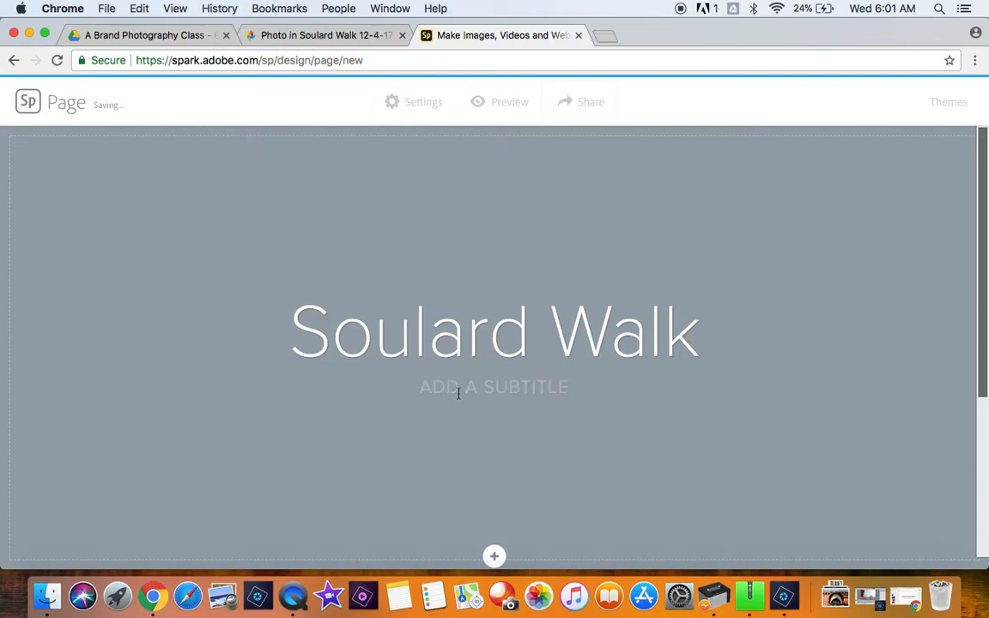
{"action": "type", "text": "PHOTOGRAHP"}
{"action": "key", "text": "BackSpace"}
{"action": "key", "text": "BackSpace"}
{"action": "type", "text": "PHS BY "}
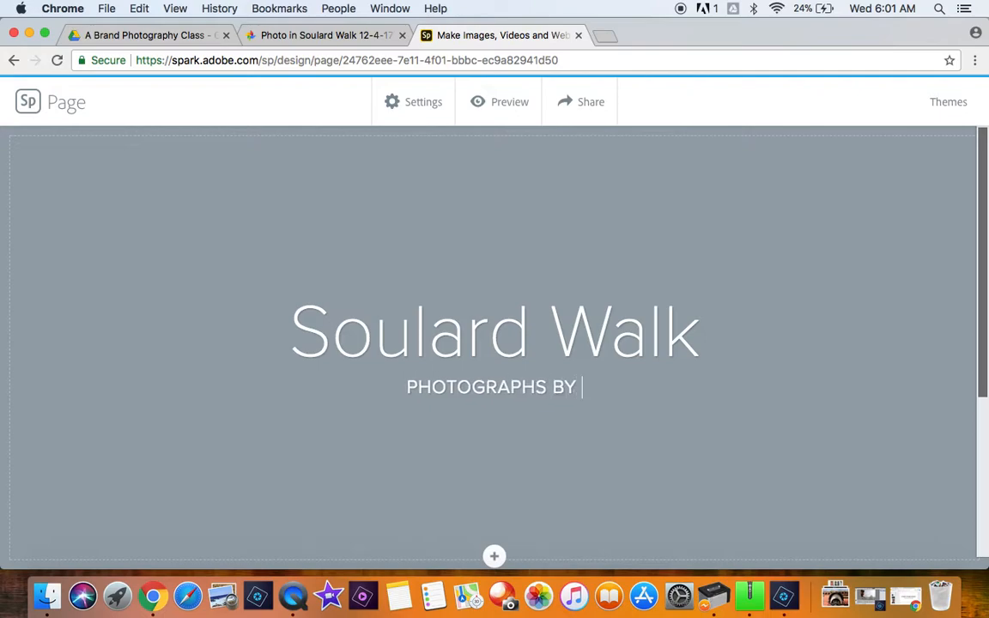
{"action": "type", "text": "ALICIA BRAND"}
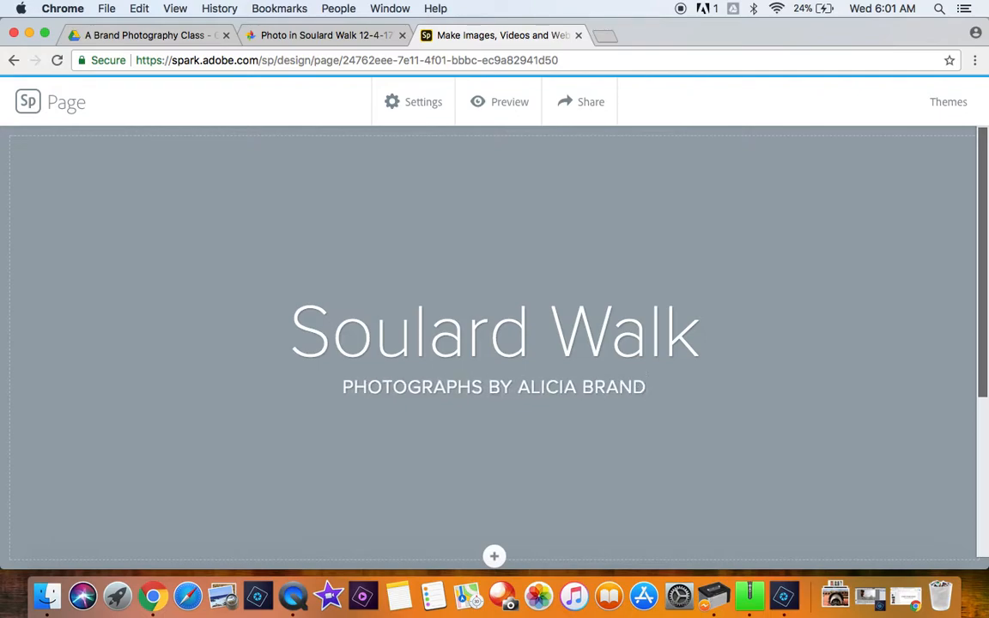
{"action": "scroll", "coordinate": [508, 270], "scroll_direction": "down", "scroll_amount": 2}
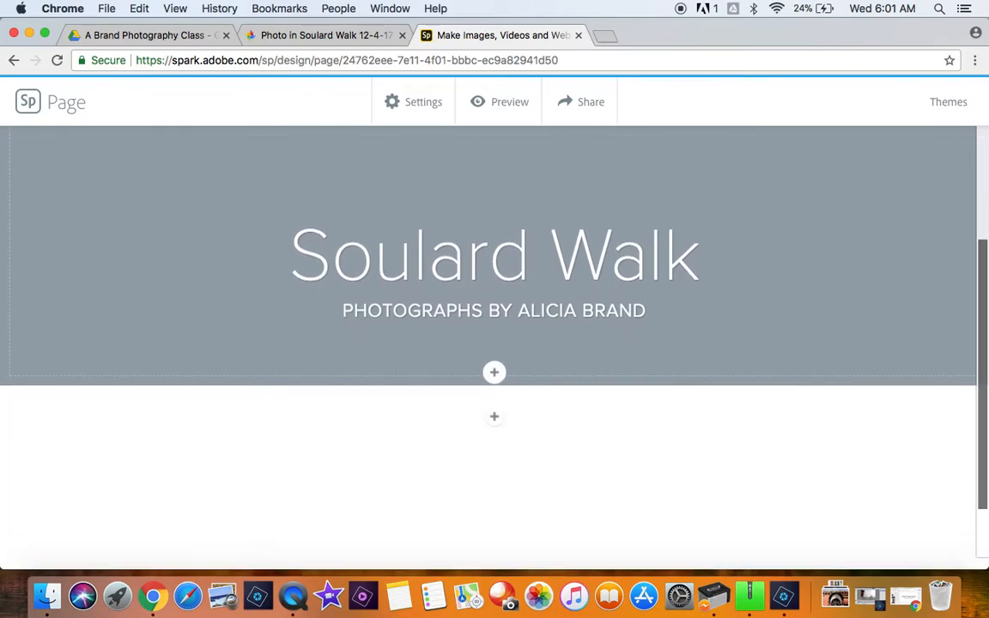
{"action": "left_click", "coordinate": [495, 371]}
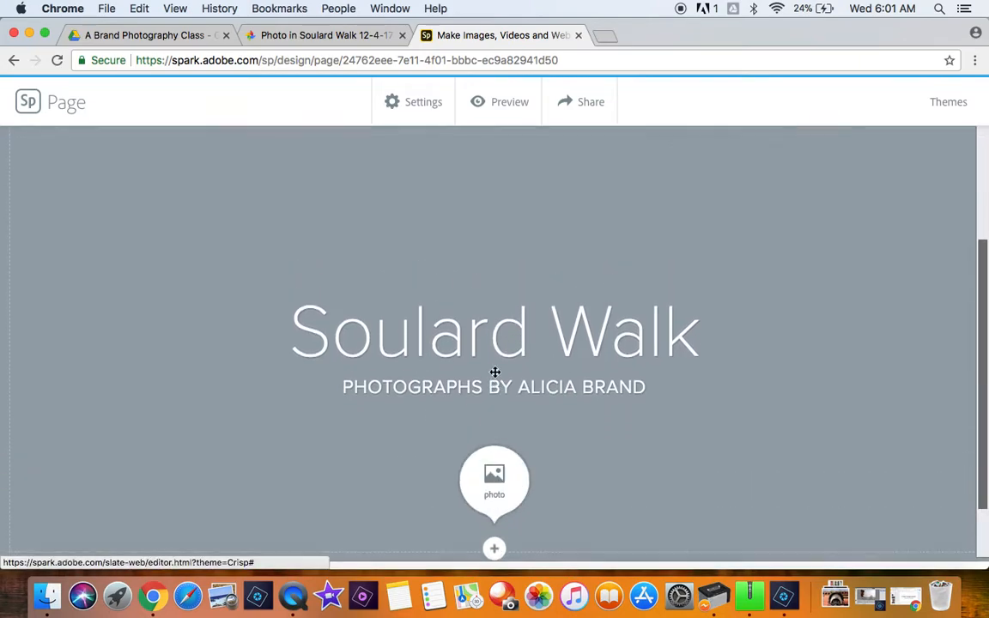
{"action": "left_click", "coordinate": [498, 477]}
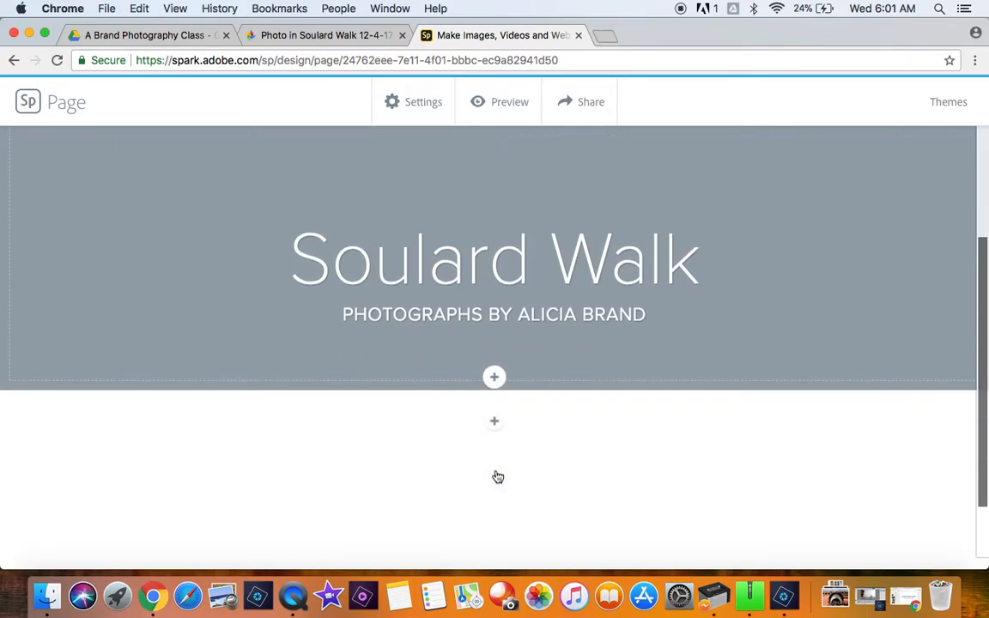
{"action": "left_click", "coordinate": [496, 378]}
{"action": "left_click", "coordinate": [500, 495]}
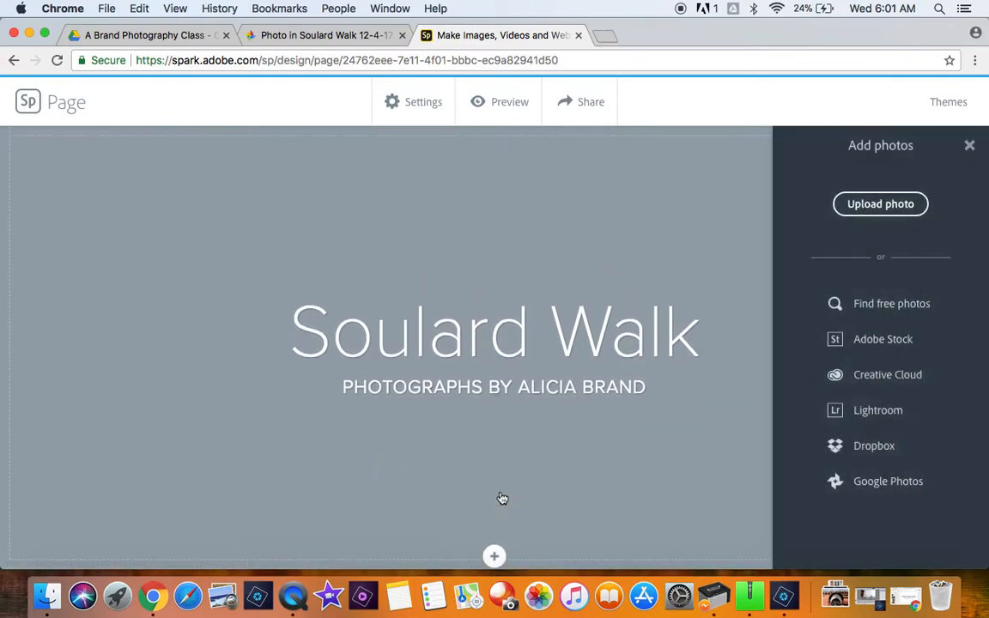
{"action": "left_click", "coordinate": [503, 497]}
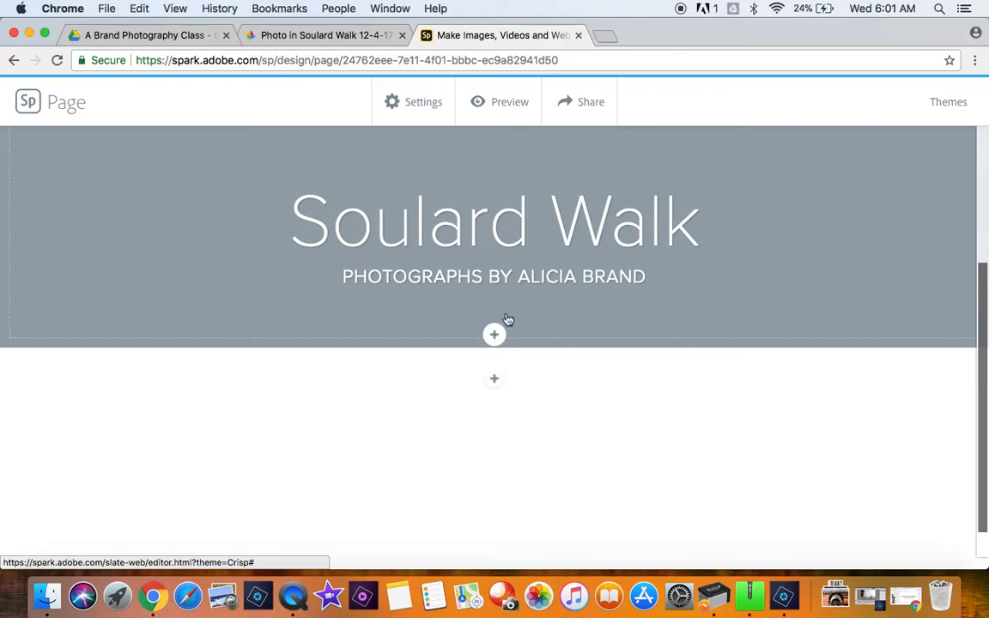
Step: Choose Google Photos as the photo source below the title section and allow adobe.com access to the existing Google account
{"action": "left_click", "coordinate": [492, 380]}
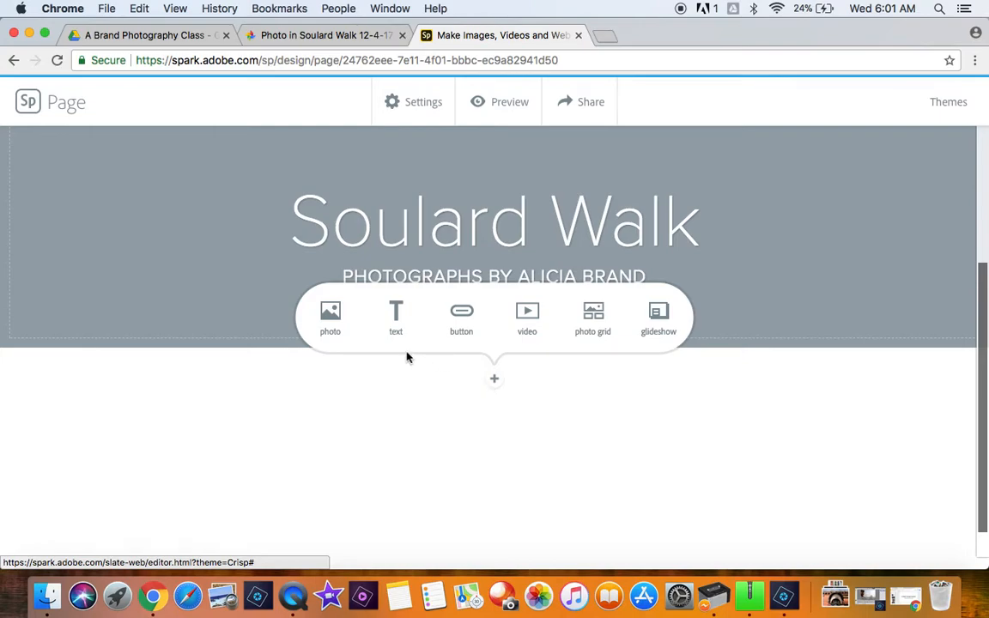
{"action": "left_click", "coordinate": [332, 322]}
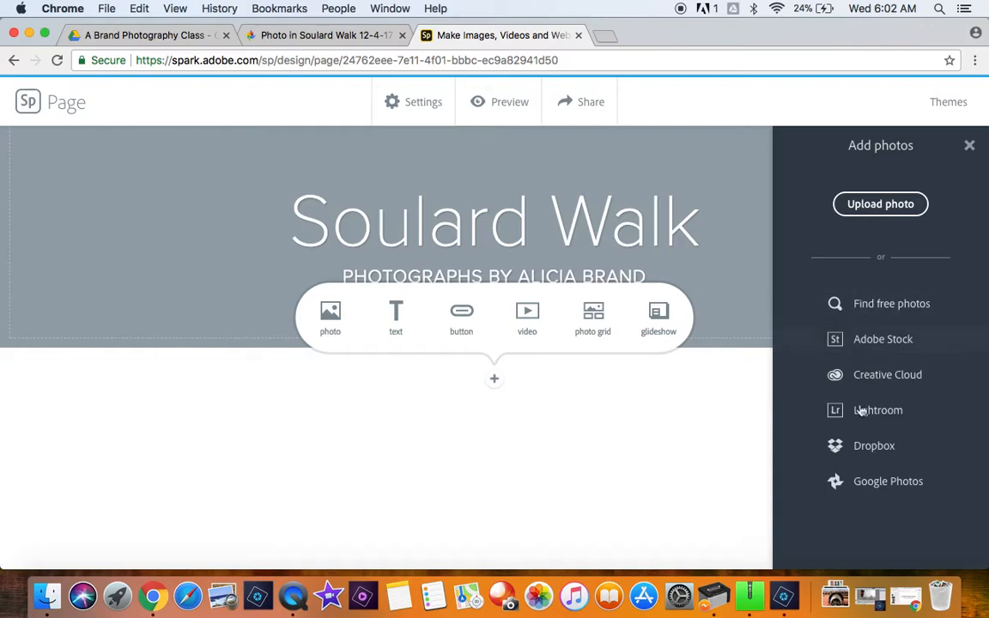
{"action": "left_click", "coordinate": [870, 481]}
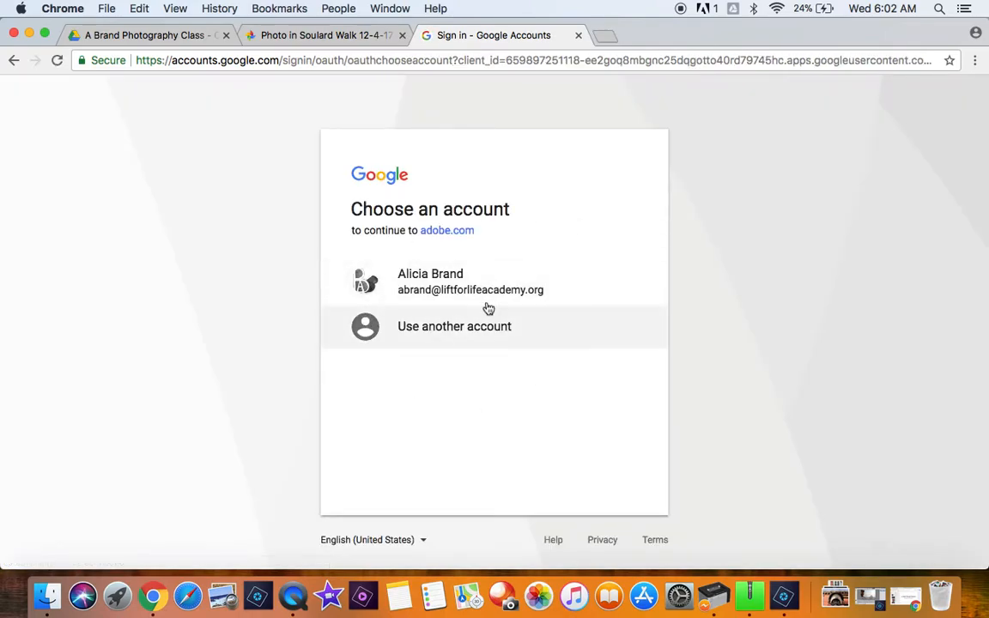
{"action": "left_click", "coordinate": [479, 300]}
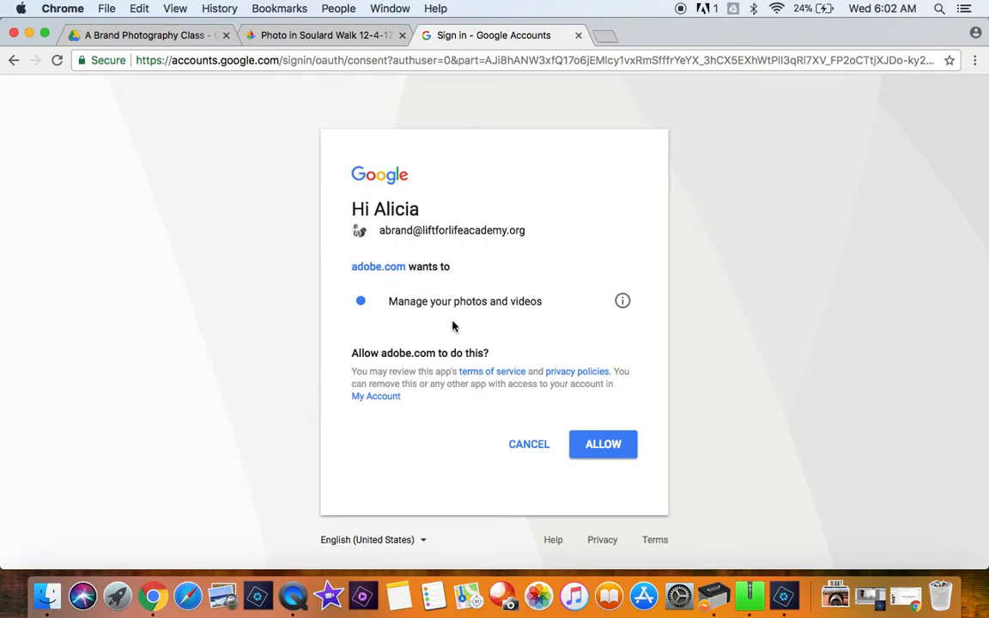
{"action": "left_click", "coordinate": [603, 445]}
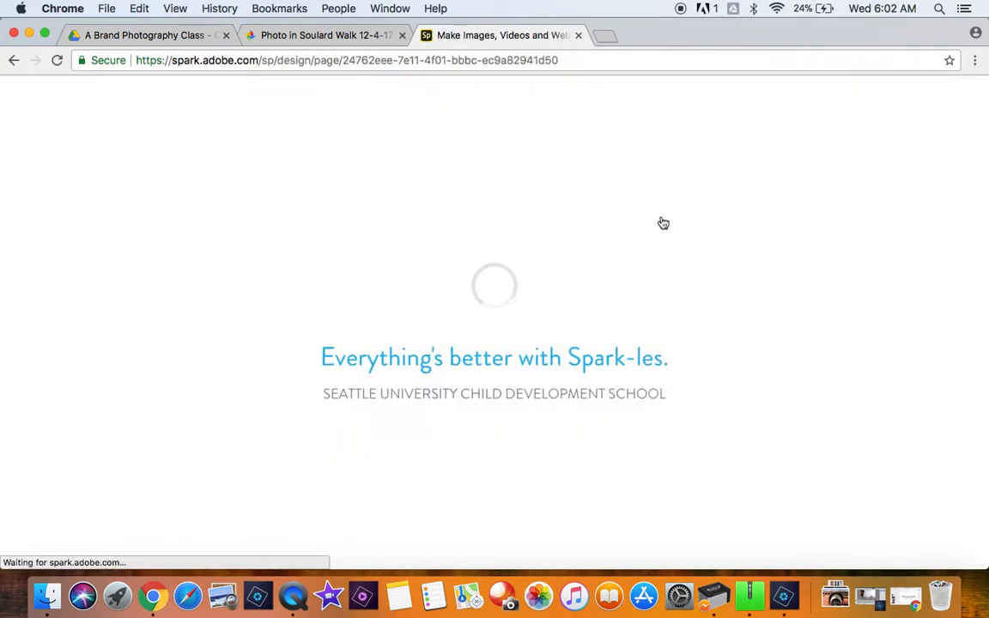
Step: Insert the iron fence close-up IMG_0369.JPG from the Google Photos album "Soulard Walk 12-4-17" below the title section
{"action": "scroll", "coordinate": [511, 422], "scroll_direction": "down", "scroll_amount": 5}
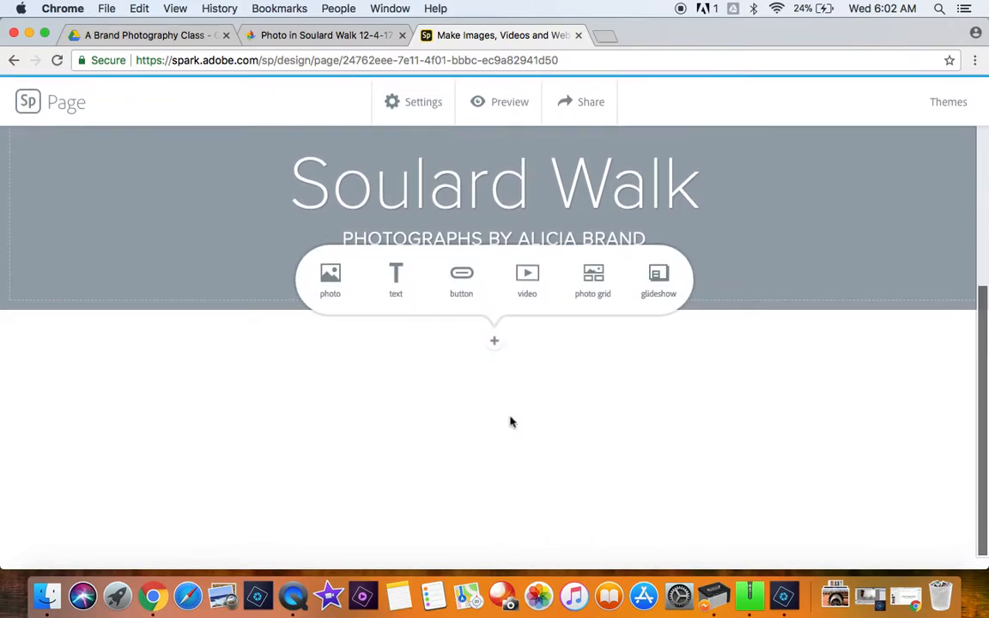
{"action": "left_click", "coordinate": [491, 345]}
{"action": "left_click", "coordinate": [496, 347]}
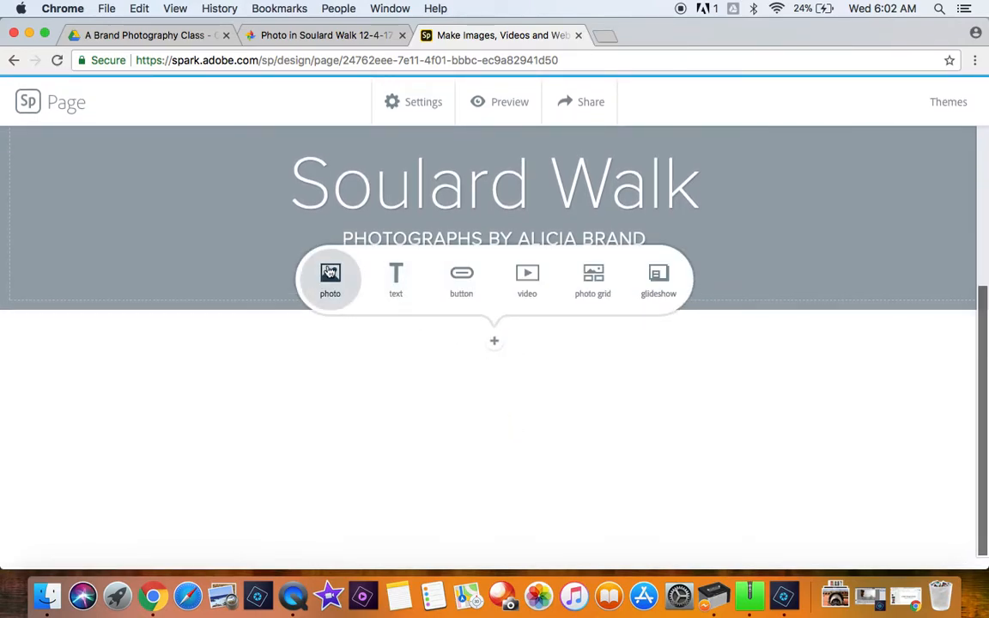
{"action": "left_click", "coordinate": [329, 271]}
{"action": "left_click", "coordinate": [846, 483]}
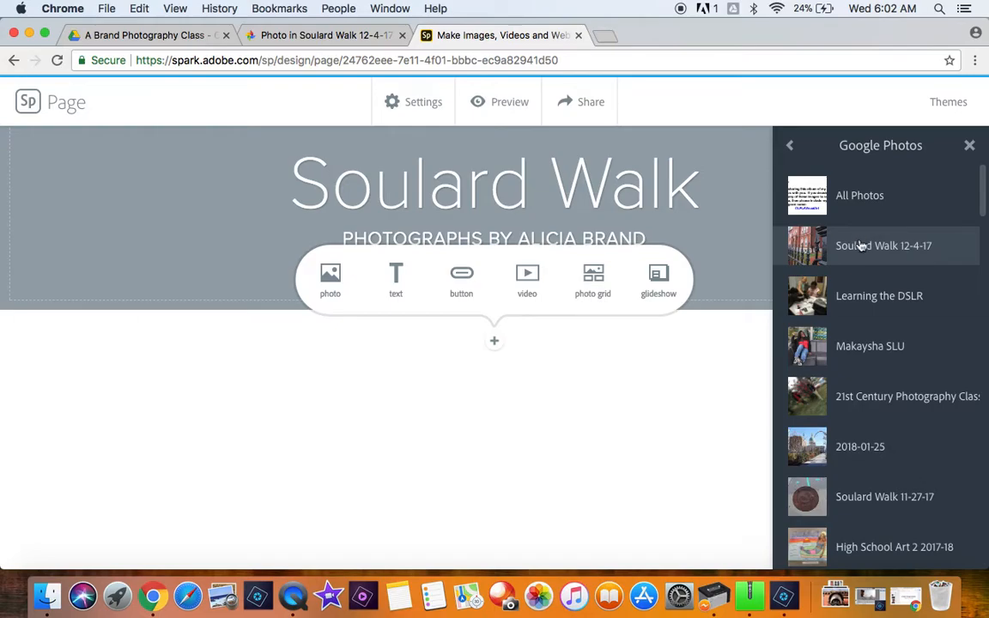
{"action": "left_click", "coordinate": [854, 255]}
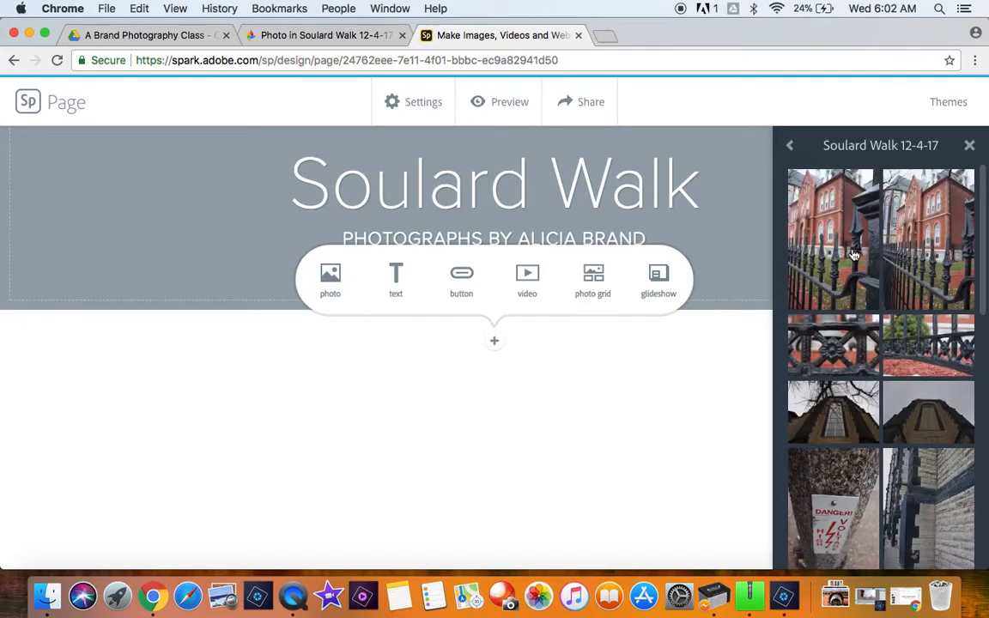
{"action": "scroll", "coordinate": [895, 305], "scroll_direction": "down", "scroll_amount": 2}
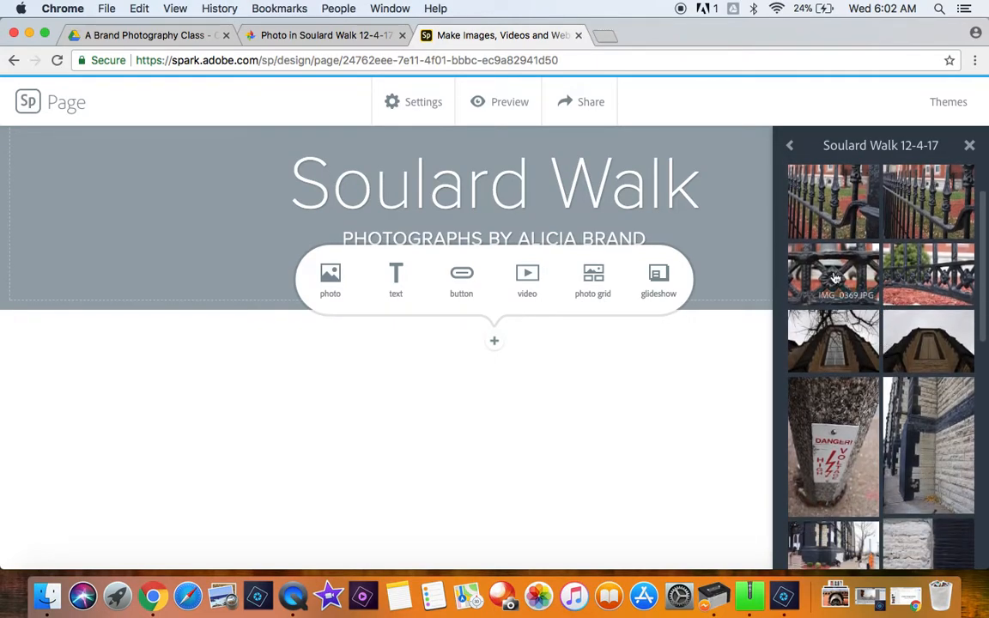
{"action": "left_click", "coordinate": [832, 276]}
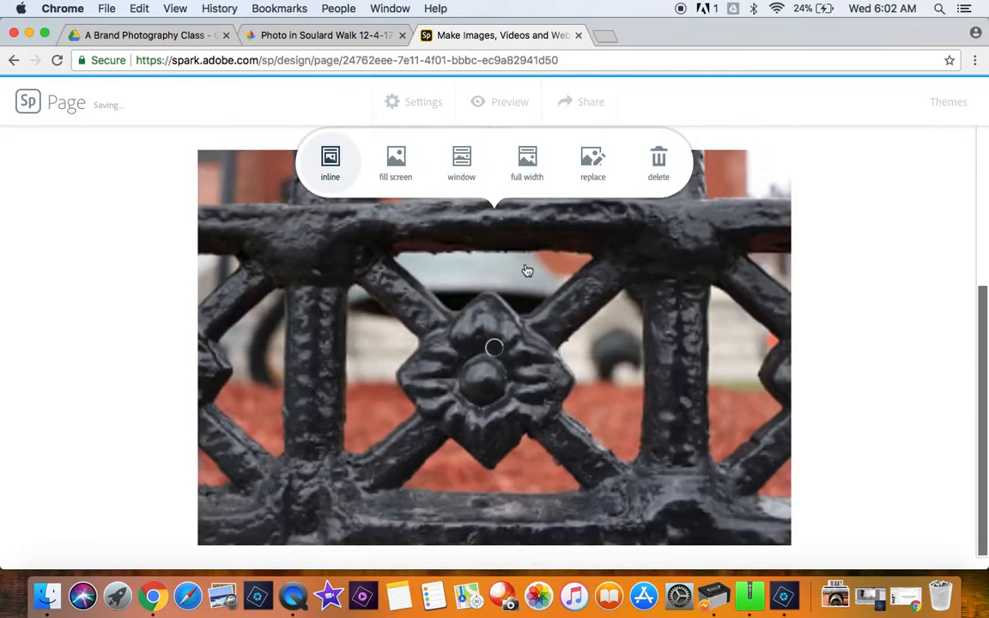
Step: Insert the upright photo of the single gold-leaf column capital from the same album below the fence photo
{"action": "scroll", "coordinate": [527, 272], "scroll_direction": "down", "scroll_amount": 2}
{"action": "scroll", "coordinate": [527, 271], "scroll_direction": "up", "scroll_amount": 5}
{"action": "scroll", "coordinate": [527, 271], "scroll_direction": "down", "scroll_amount": 4}
{"action": "scroll", "coordinate": [527, 272], "scroll_direction": "down", "scroll_amount": 5}
{"action": "left_click", "coordinate": [496, 345]}
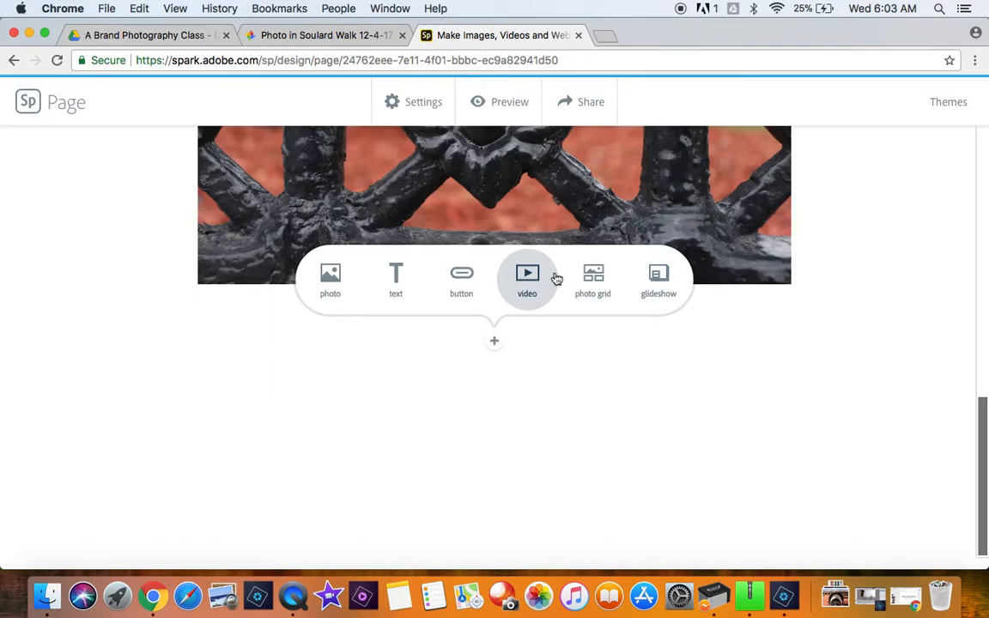
{"action": "left_click", "coordinate": [330, 275]}
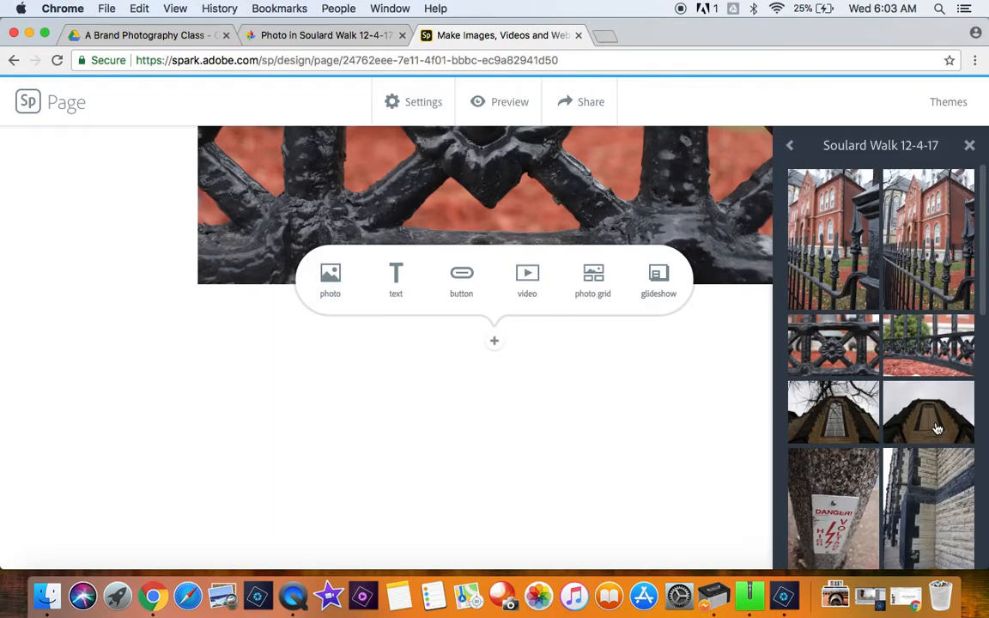
{"action": "scroll", "coordinate": [938, 428], "scroll_direction": "down", "scroll_amount": 2}
{"action": "scroll", "coordinate": [935, 421], "scroll_direction": "down", "scroll_amount": 2}
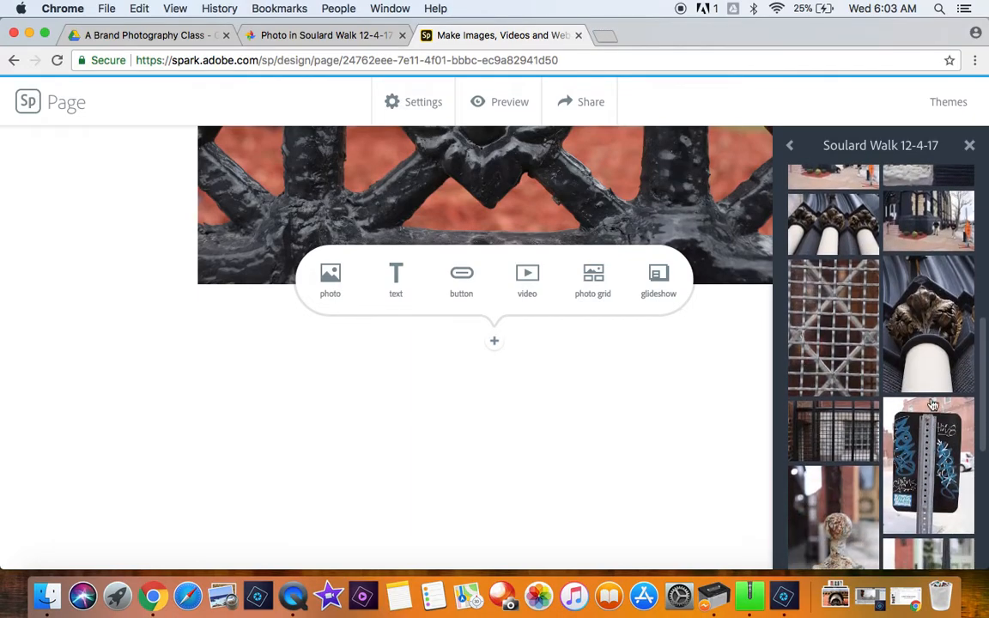
{"action": "left_click", "coordinate": [927, 339]}
Step: Insert the landscape photo of the blue lamp from the Google Photos album "Soulard Walk 11-27-17" below the column capital photo
{"action": "scroll", "coordinate": [457, 256], "scroll_direction": "down", "scroll_amount": 10}
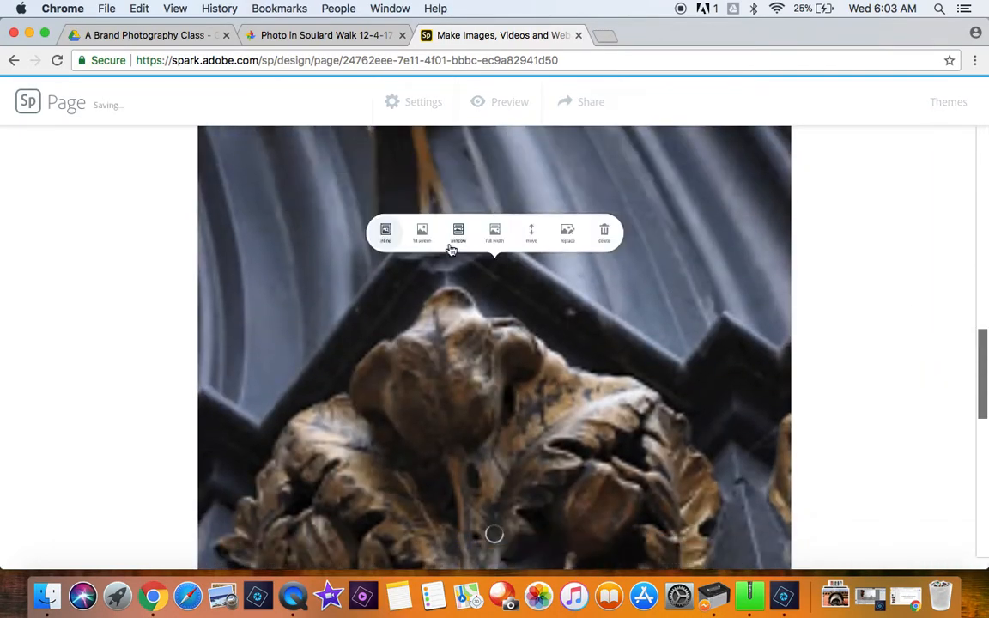
{"action": "left_click", "coordinate": [330, 276]}
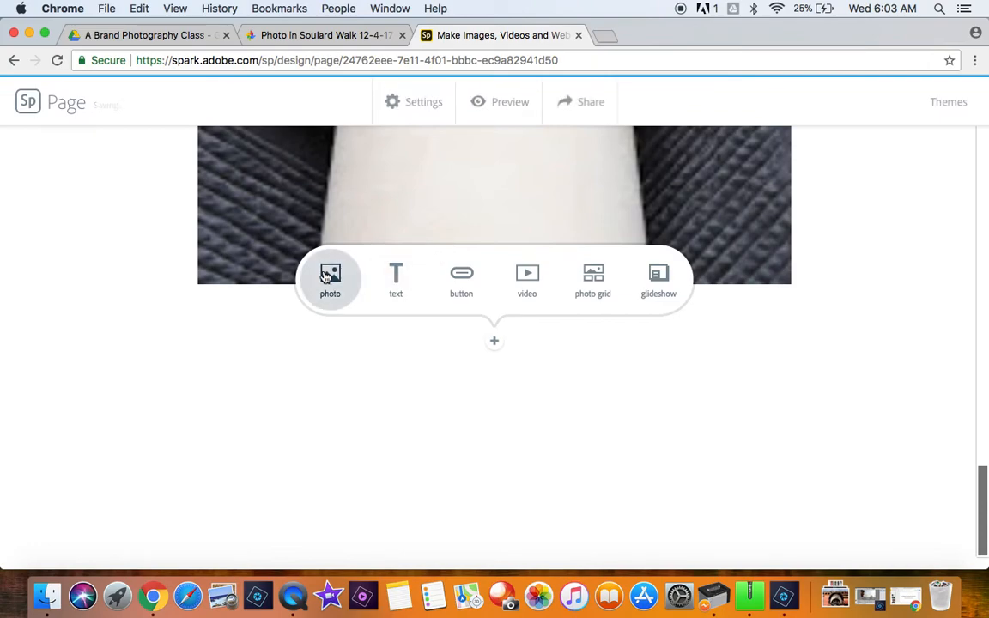
{"action": "scroll", "coordinate": [827, 376], "scroll_direction": "down", "scroll_amount": 2}
{"action": "scroll", "coordinate": [827, 376], "scroll_direction": "down", "scroll_amount": 5}
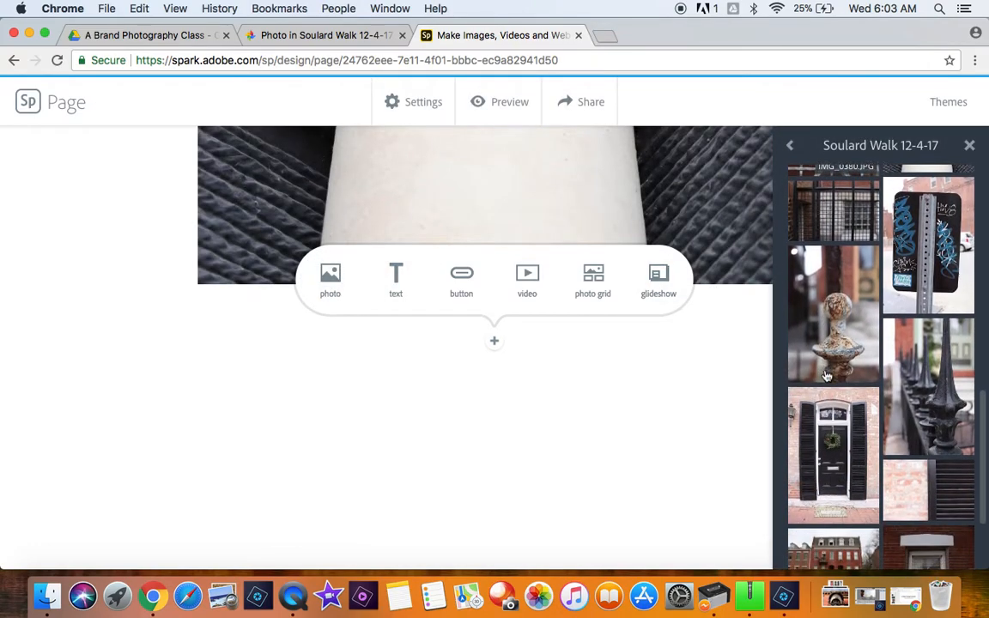
{"action": "scroll", "coordinate": [826, 374], "scroll_direction": "up", "scroll_amount": 4}
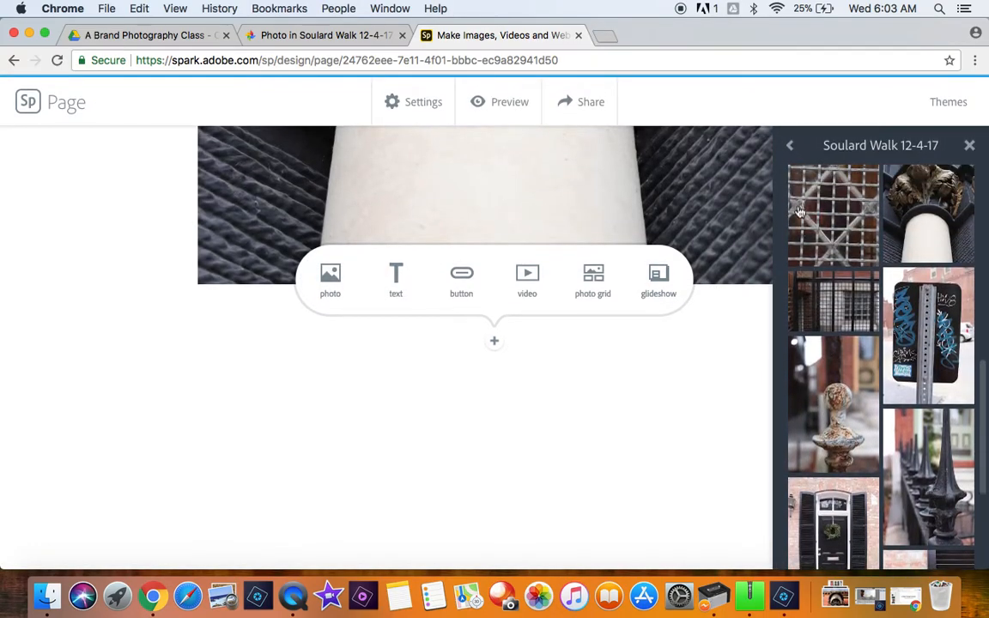
{"action": "left_click", "coordinate": [791, 149]}
{"action": "scroll", "coordinate": [878, 417], "scroll_direction": "down", "scroll_amount": 1}
{"action": "scroll", "coordinate": [877, 417], "scroll_direction": "down", "scroll_amount": 1}
{"action": "left_click", "coordinate": [872, 441]}
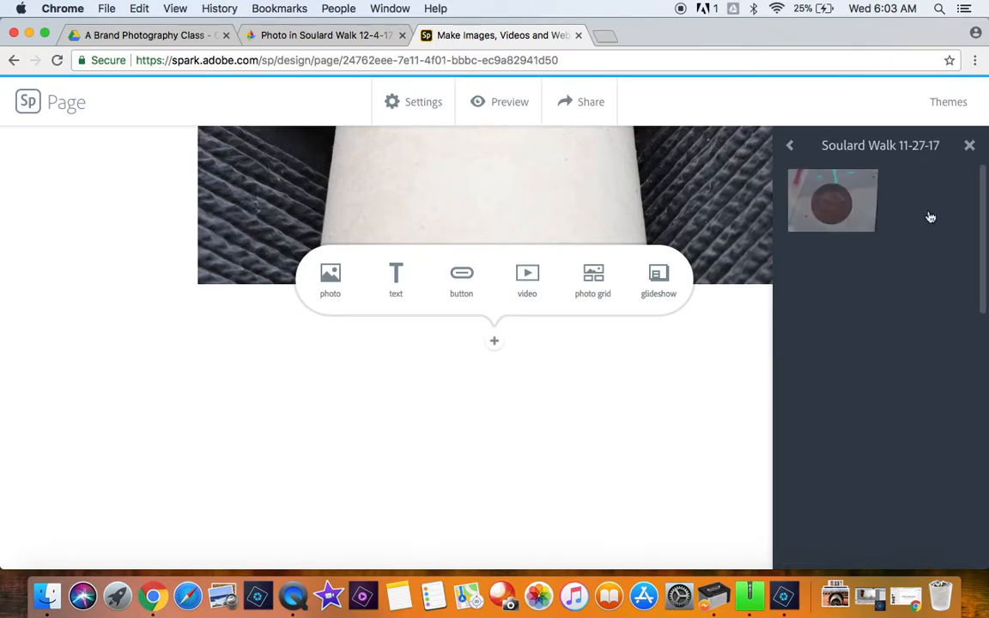
{"action": "left_click", "coordinate": [940, 342]}
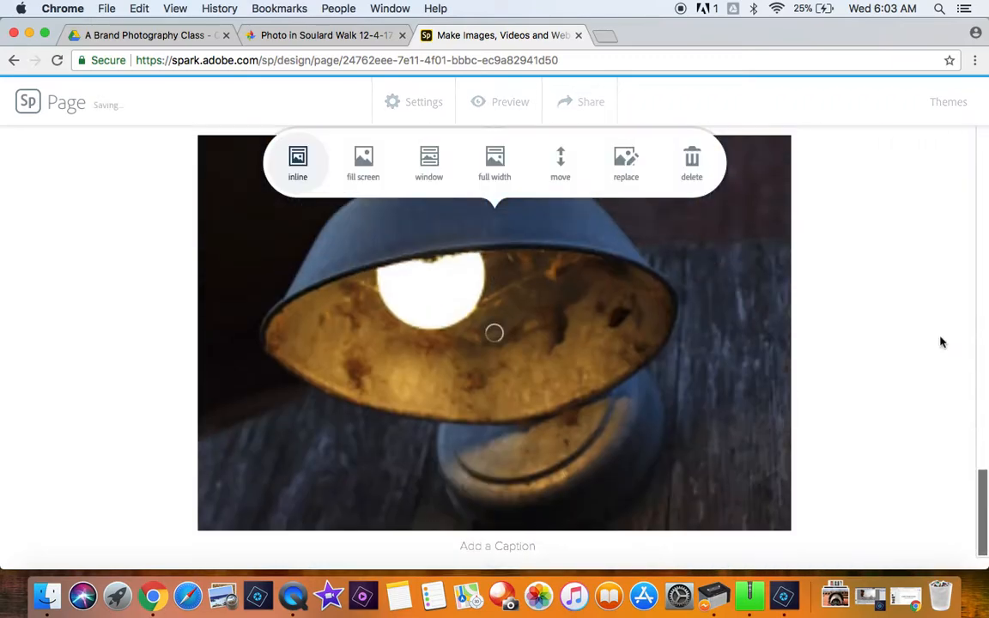
Step: Insert the globe street lamp photo IMG_0677.jpg from the album "Soulard Walk 11-27-17" below the blue lamp photo
{"action": "scroll", "coordinate": [681, 292], "scroll_direction": "down", "scroll_amount": 3}
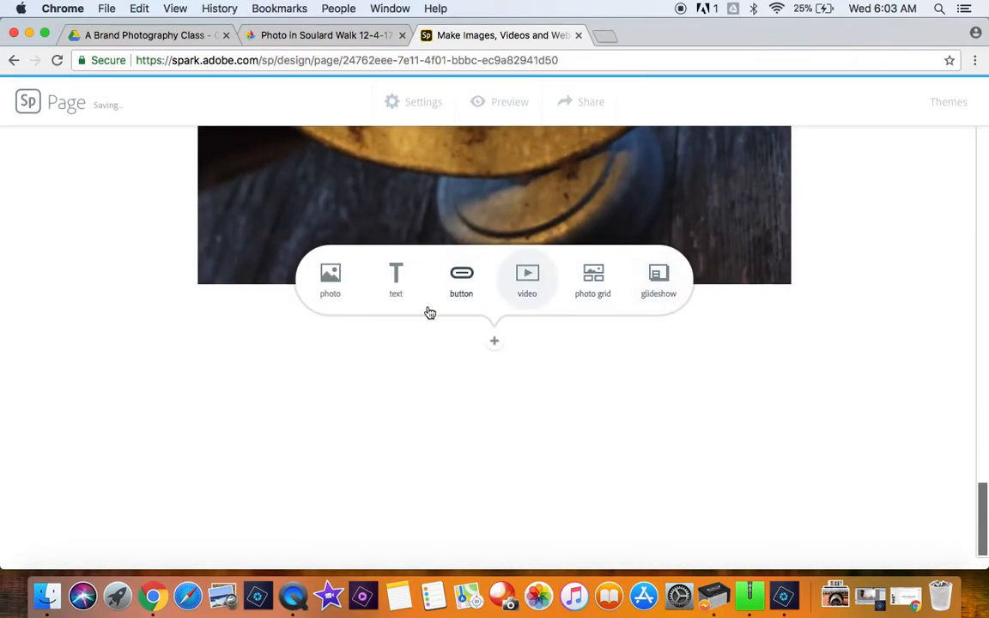
{"action": "left_click", "coordinate": [337, 276]}
{"action": "scroll", "coordinate": [846, 387], "scroll_direction": "down", "scroll_amount": 10}
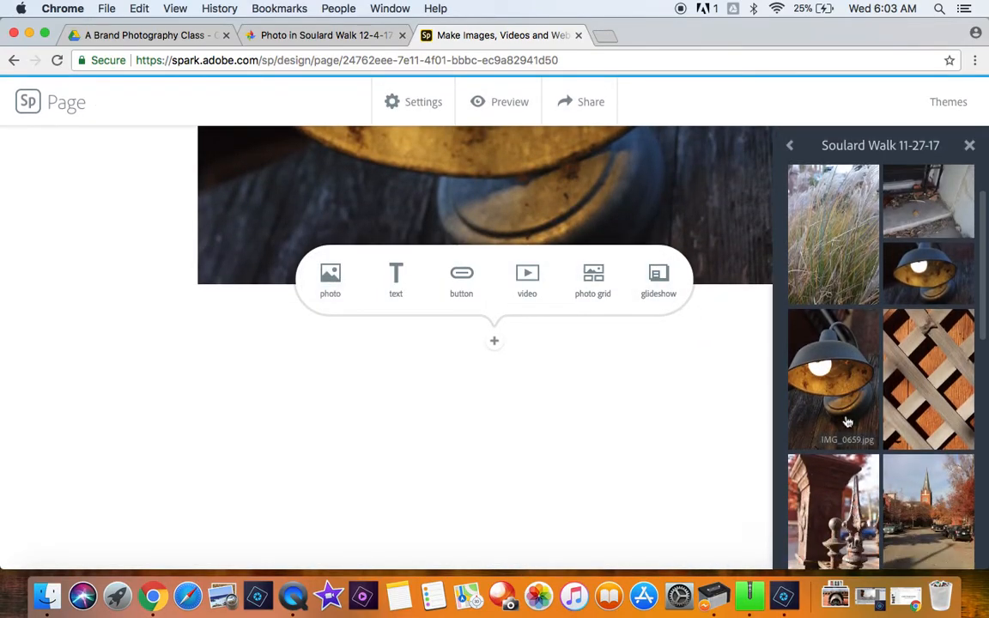
{"action": "scroll", "coordinate": [847, 422], "scroll_direction": "down", "scroll_amount": 5}
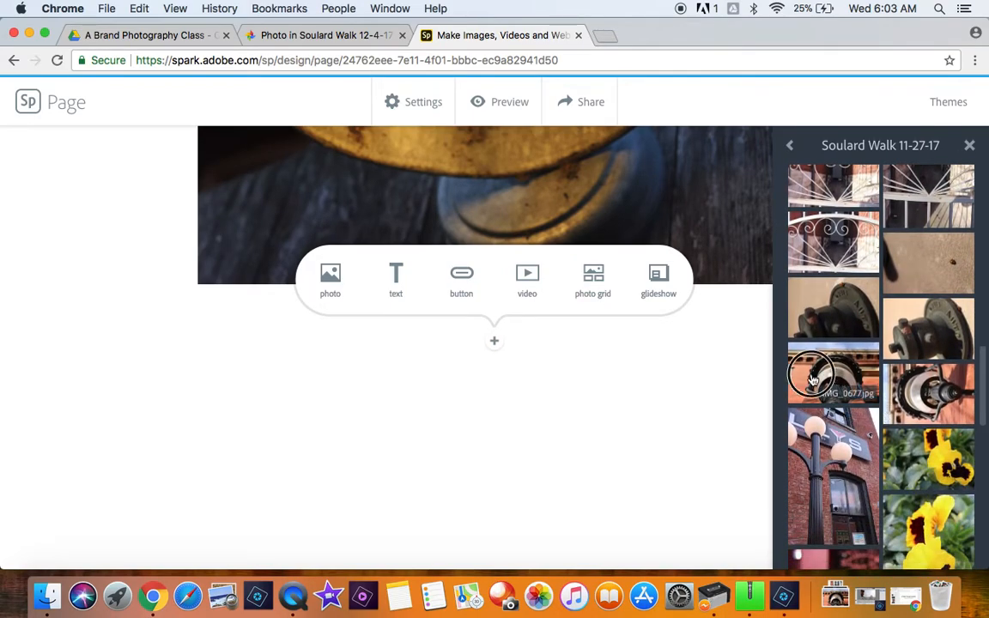
{"action": "left_click", "coordinate": [812, 378]}
Step: Insert the pink gable photo IMG_0700.jpg from the same album below the globe street lamp photo
{"action": "scroll", "coordinate": [392, 400], "scroll_direction": "up", "scroll_amount": 15}
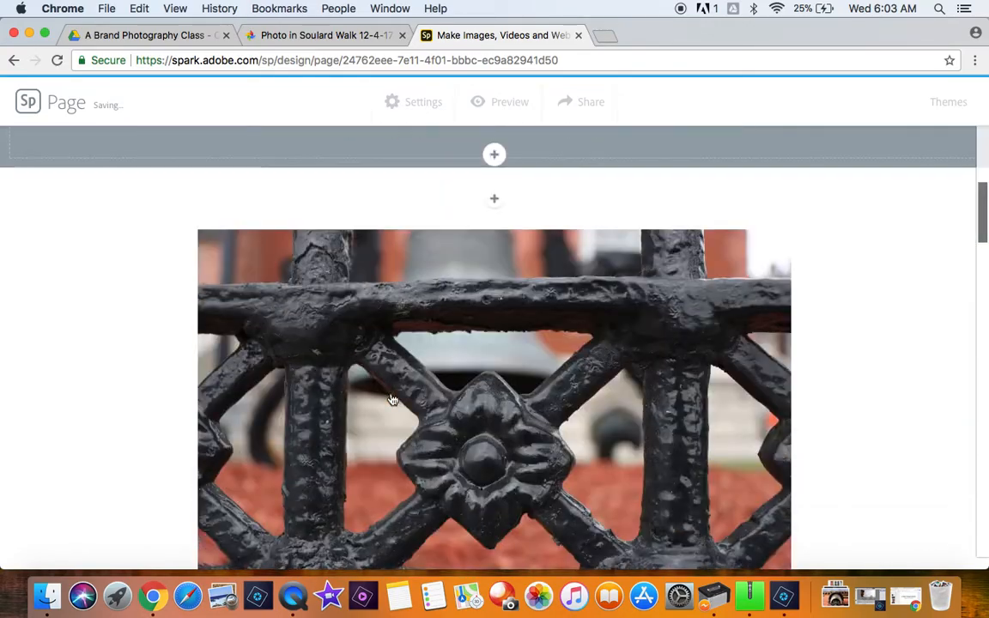
{"action": "scroll", "coordinate": [393, 400], "scroll_direction": "down", "scroll_amount": 20}
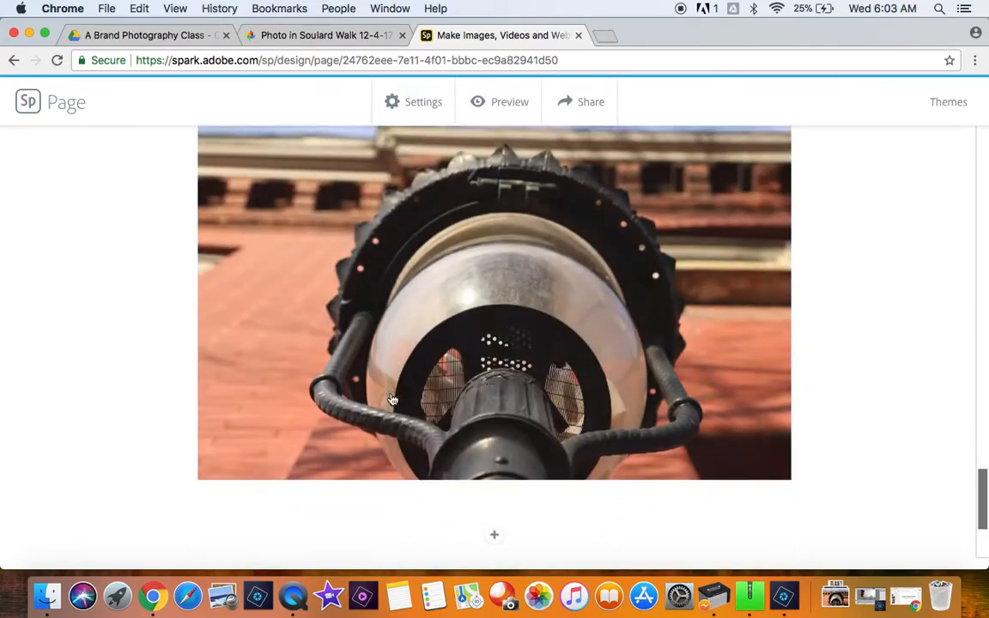
{"action": "scroll", "coordinate": [392, 400], "scroll_direction": "down", "scroll_amount": 4}
{"action": "left_click", "coordinate": [497, 373]}
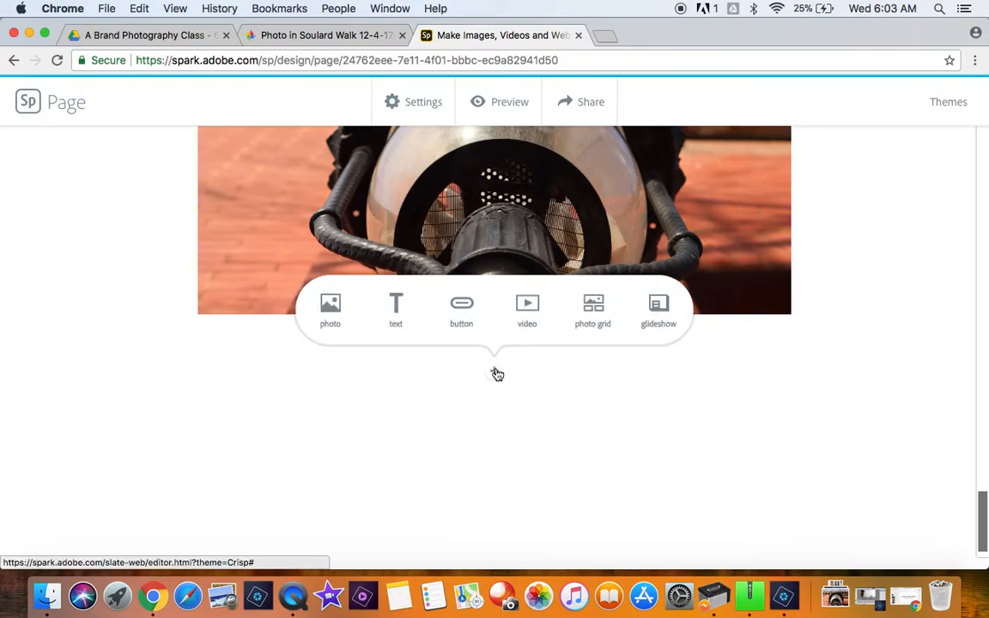
{"action": "left_click", "coordinate": [340, 306]}
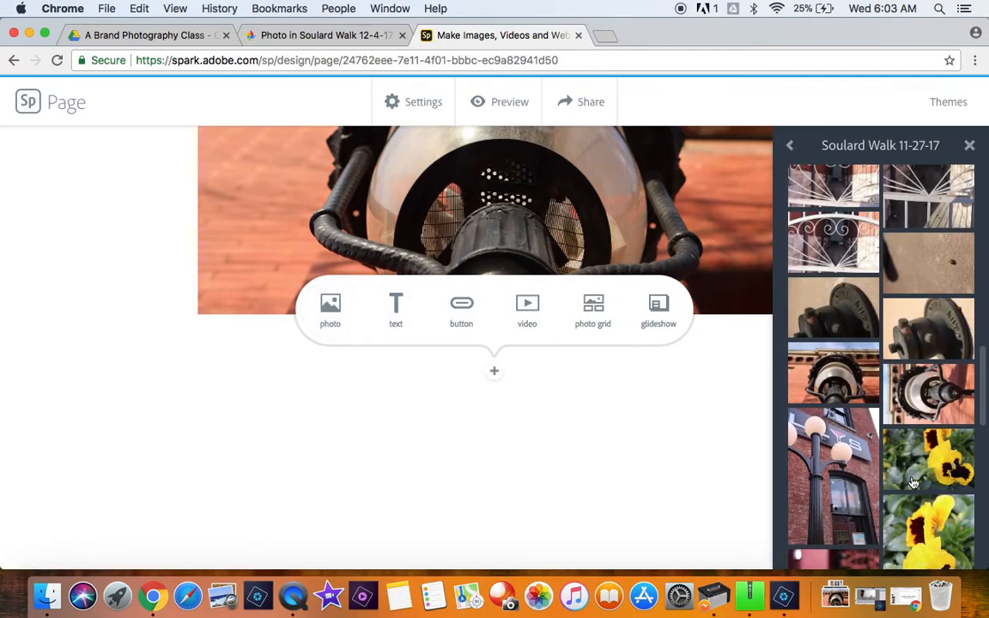
{"action": "scroll", "coordinate": [913, 483], "scroll_direction": "down", "scroll_amount": 15}
{"action": "scroll", "coordinate": [913, 482], "scroll_direction": "down", "scroll_amount": 10}
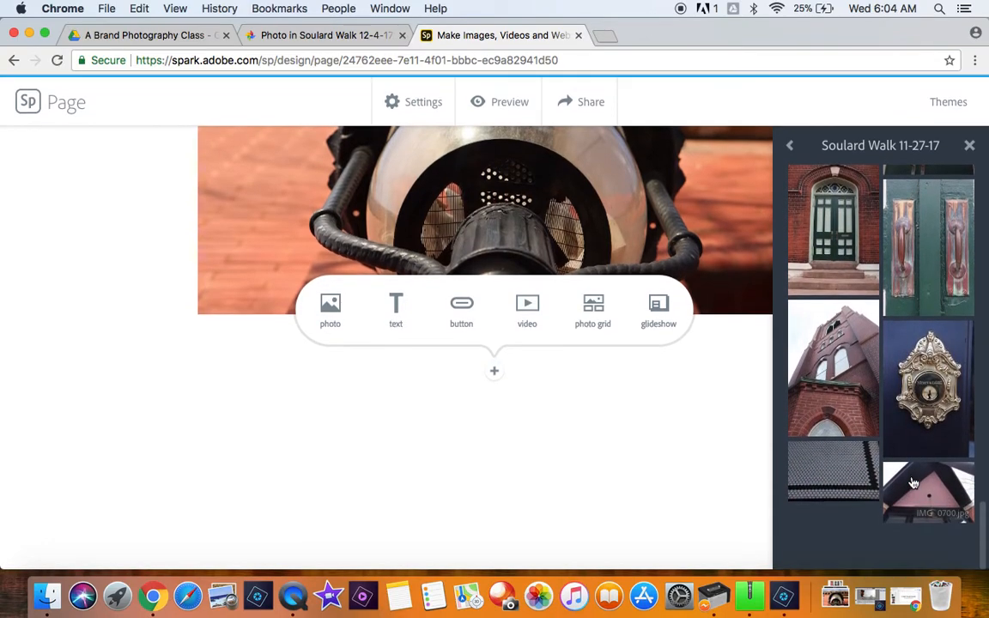
{"action": "left_click", "coordinate": [913, 483]}
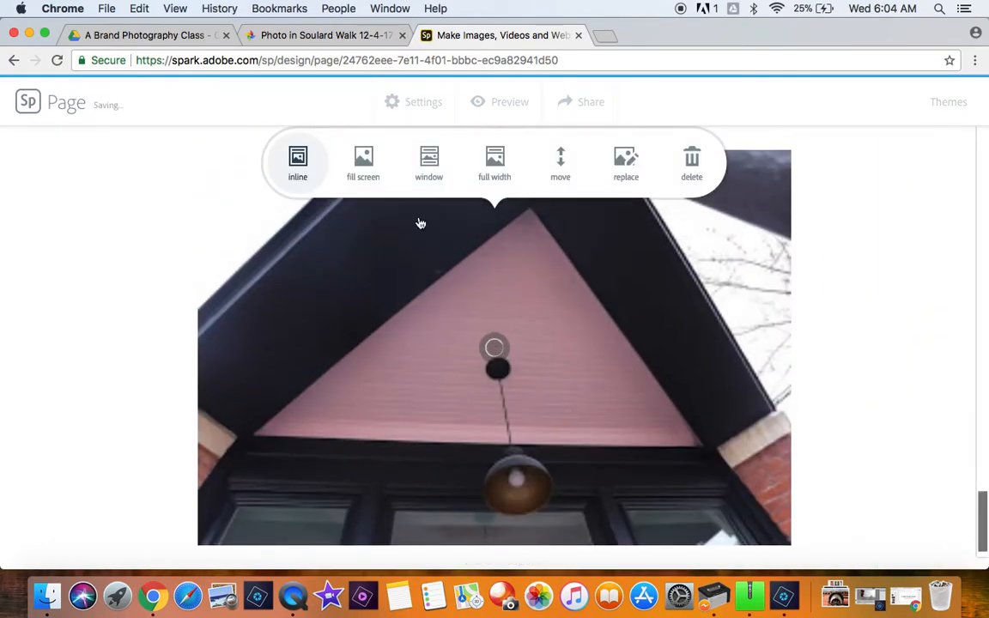
Step: Set the iron fence photo to the fill screen layout and check how it looks on the page
{"action": "scroll", "coordinate": [587, 380], "scroll_direction": "down", "scroll_amount": 1}
{"action": "scroll", "coordinate": [587, 380], "scroll_direction": "up", "scroll_amount": 3}
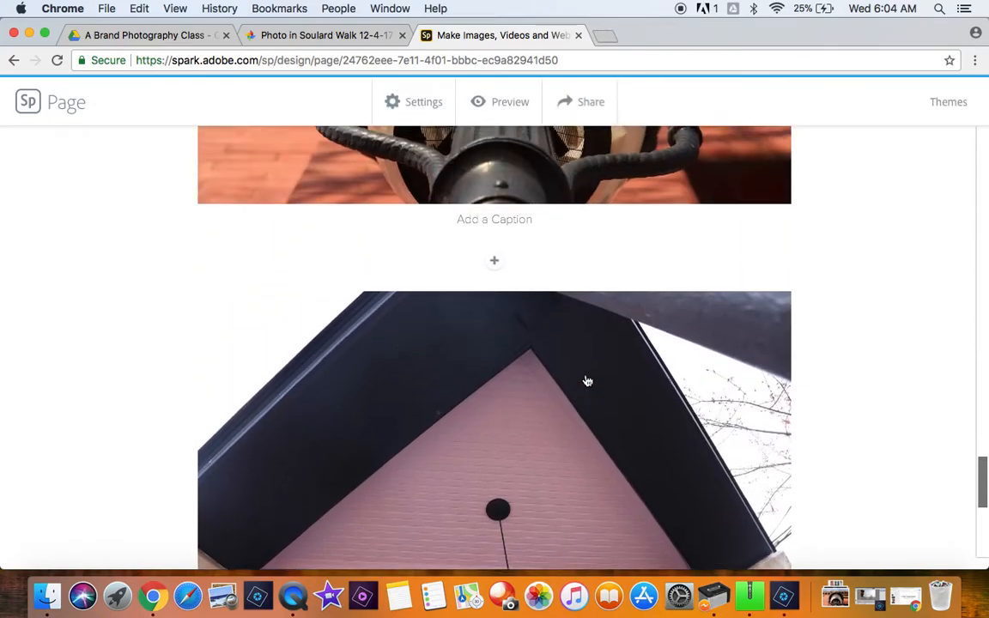
{"action": "scroll", "coordinate": [521, 455], "scroll_direction": "up", "scroll_amount": 20}
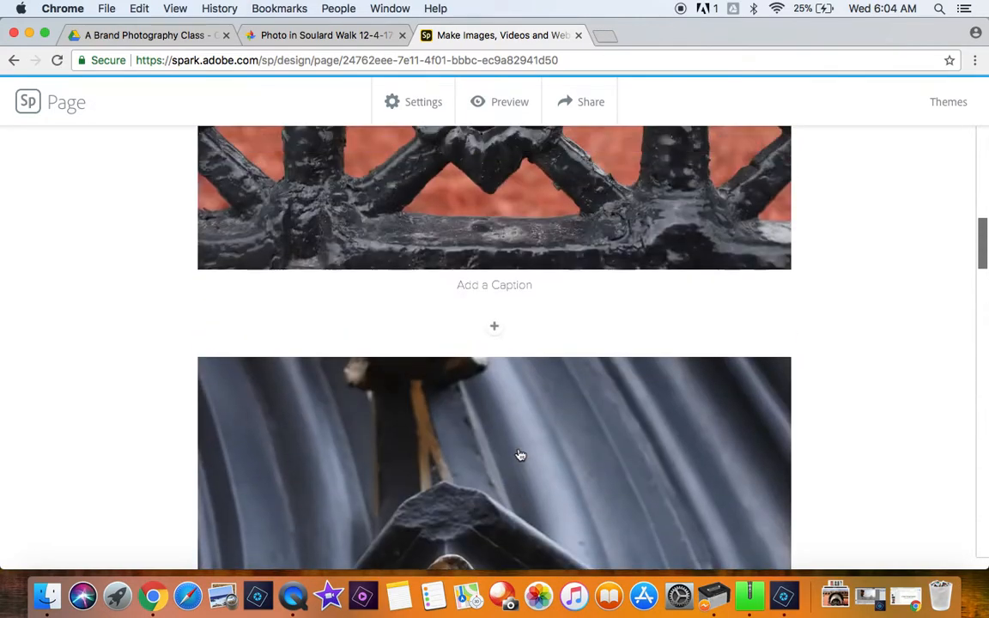
{"action": "scroll", "coordinate": [521, 455], "scroll_direction": "down", "scroll_amount": 10}
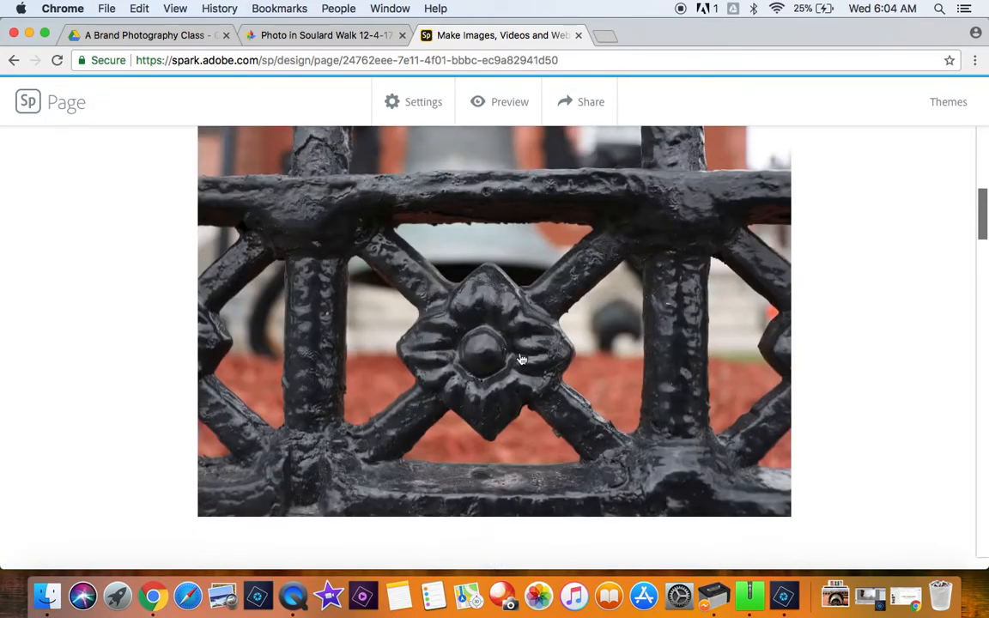
{"action": "left_click", "coordinate": [501, 341]}
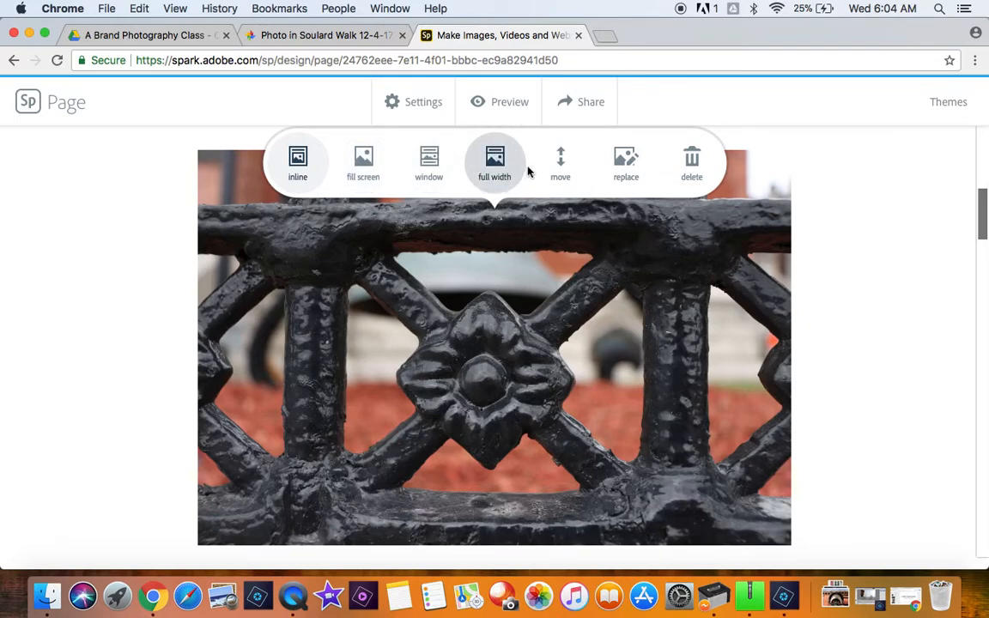
{"action": "left_click", "coordinate": [364, 163]}
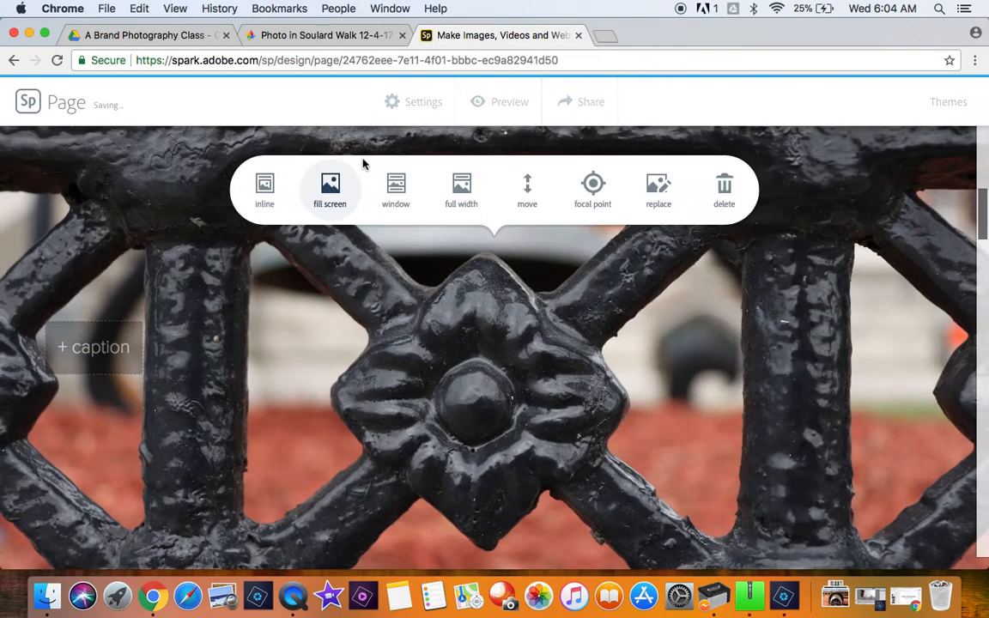
{"action": "scroll", "coordinate": [342, 488], "scroll_direction": "down", "scroll_amount": 4}
{"action": "scroll", "coordinate": [342, 488], "scroll_direction": "up", "scroll_amount": 6}
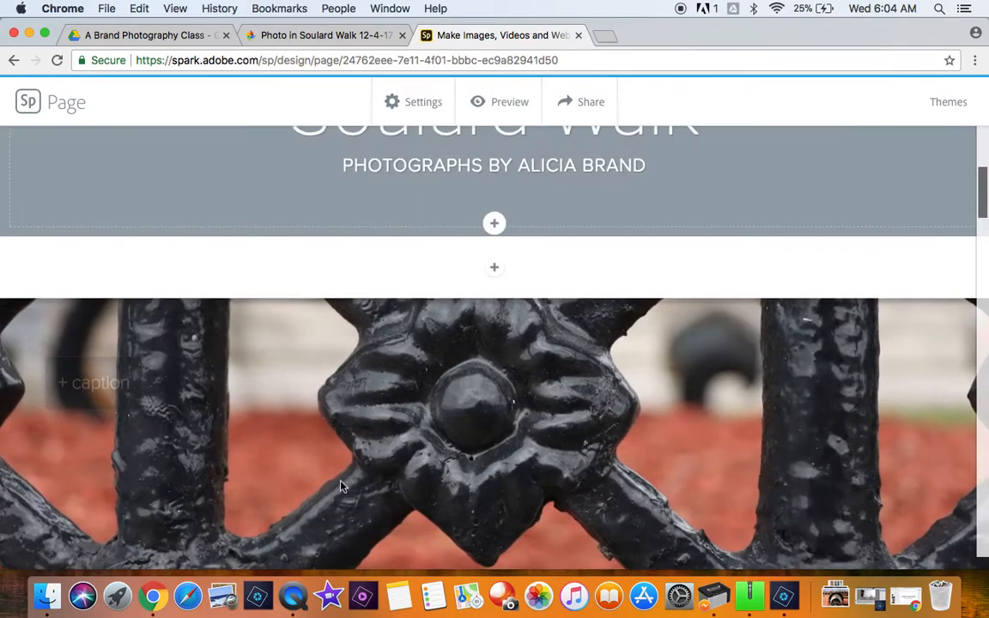
{"action": "scroll", "coordinate": [361, 394], "scroll_direction": "down", "scroll_amount": 5}
{"action": "scroll", "coordinate": [360, 395], "scroll_direction": "up", "scroll_amount": 1}
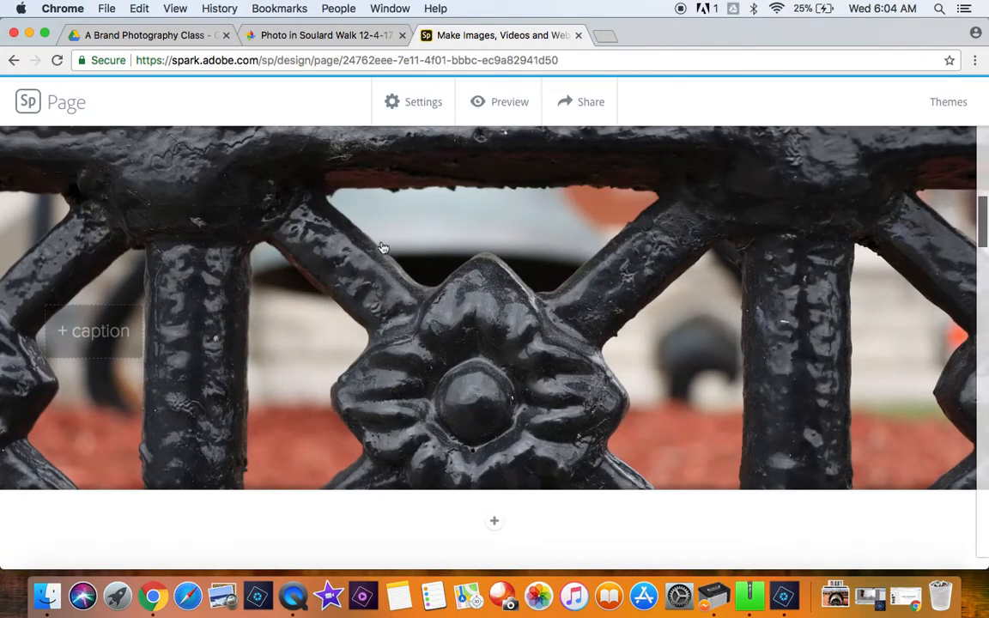
Step: Set both the iron fence photo and the column capital photo to the full width layout
{"action": "scroll", "coordinate": [400, 275], "scroll_direction": "up", "scroll_amount": 1}
{"action": "left_click", "coordinate": [474, 189]}
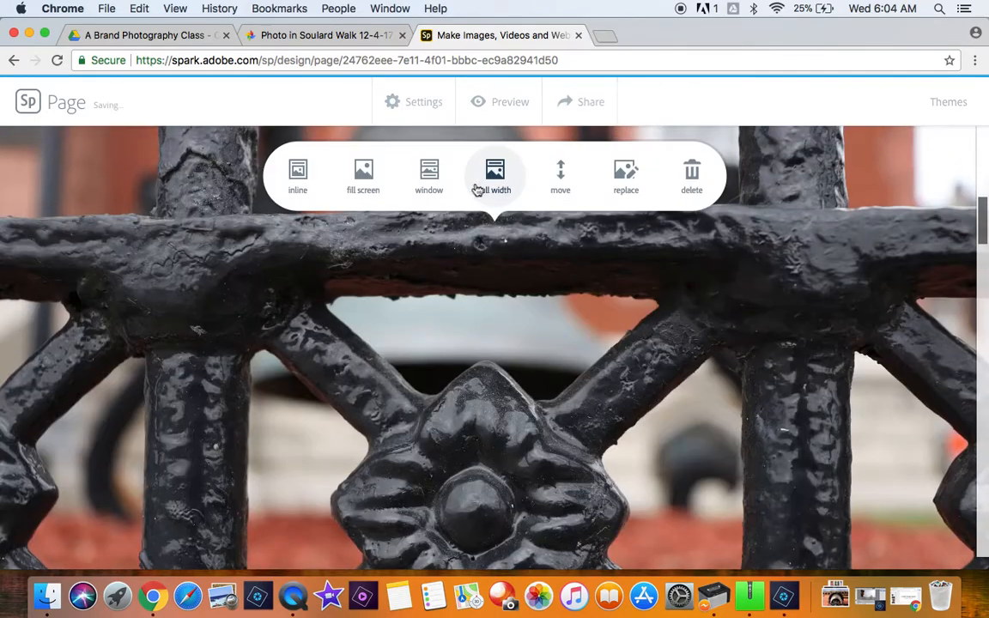
{"action": "scroll", "coordinate": [512, 391], "scroll_direction": "down", "scroll_amount": 8}
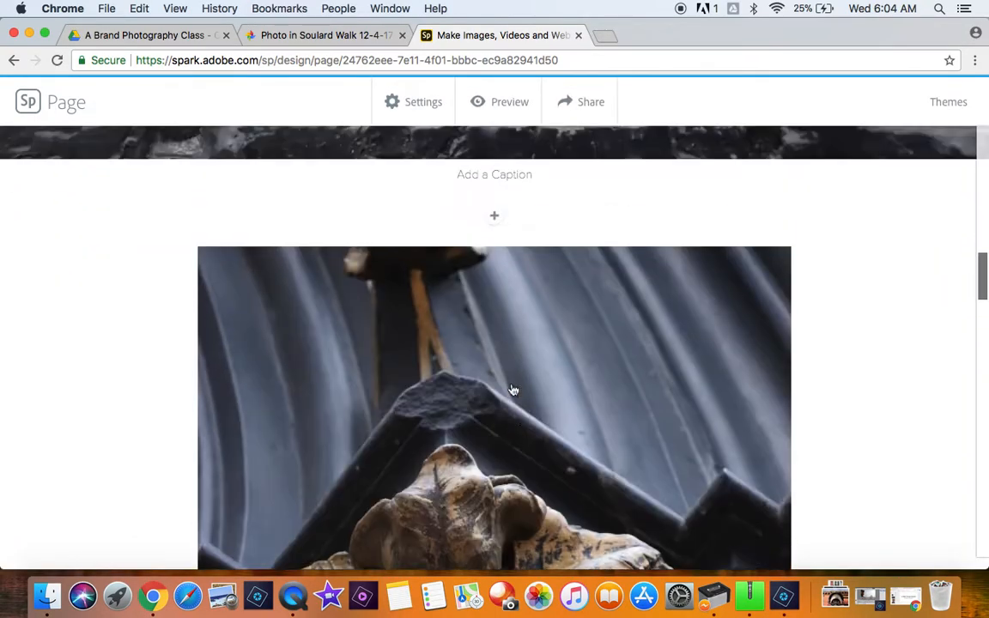
{"action": "scroll", "coordinate": [513, 390], "scroll_direction": "down", "scroll_amount": 5}
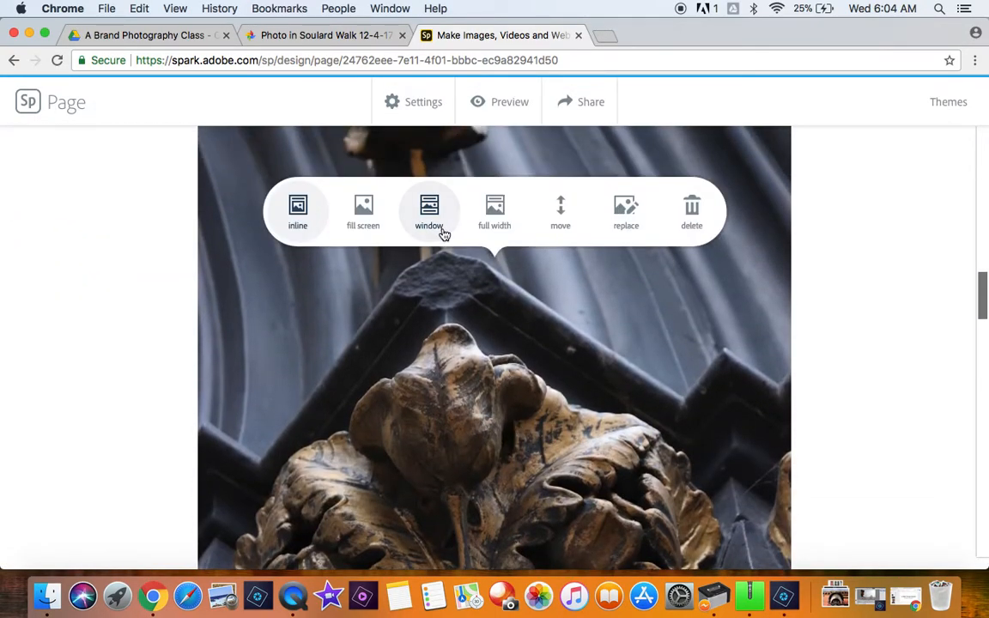
{"action": "left_click", "coordinate": [481, 212]}
Step: Check the full-width photos, then return the iron fence photo and the column capital photo to the inline layout
{"action": "scroll", "coordinate": [481, 212], "scroll_direction": "down", "scroll_amount": 10}
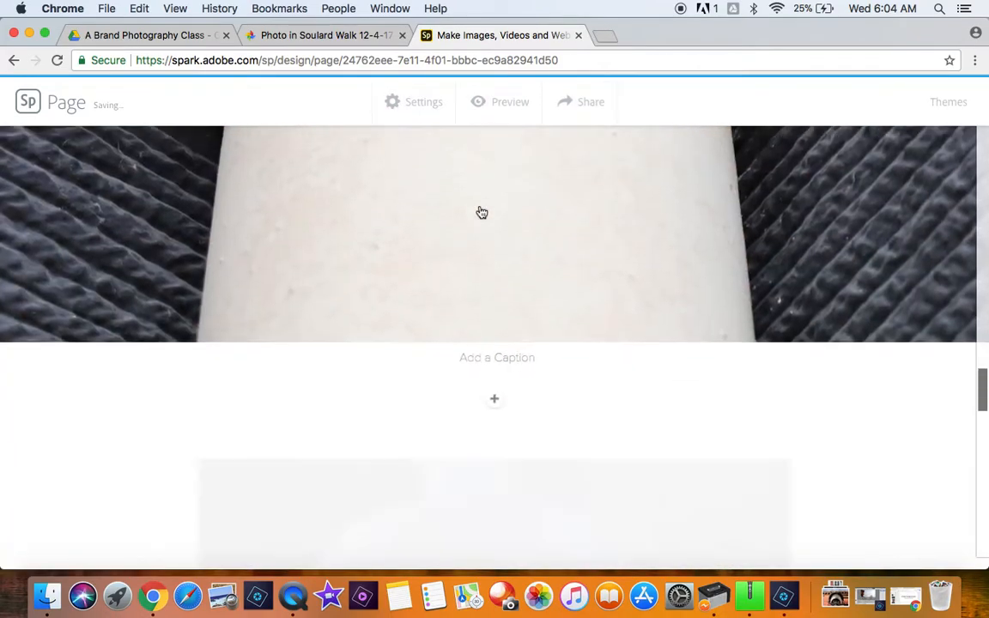
{"action": "scroll", "coordinate": [480, 212], "scroll_direction": "up", "scroll_amount": 10}
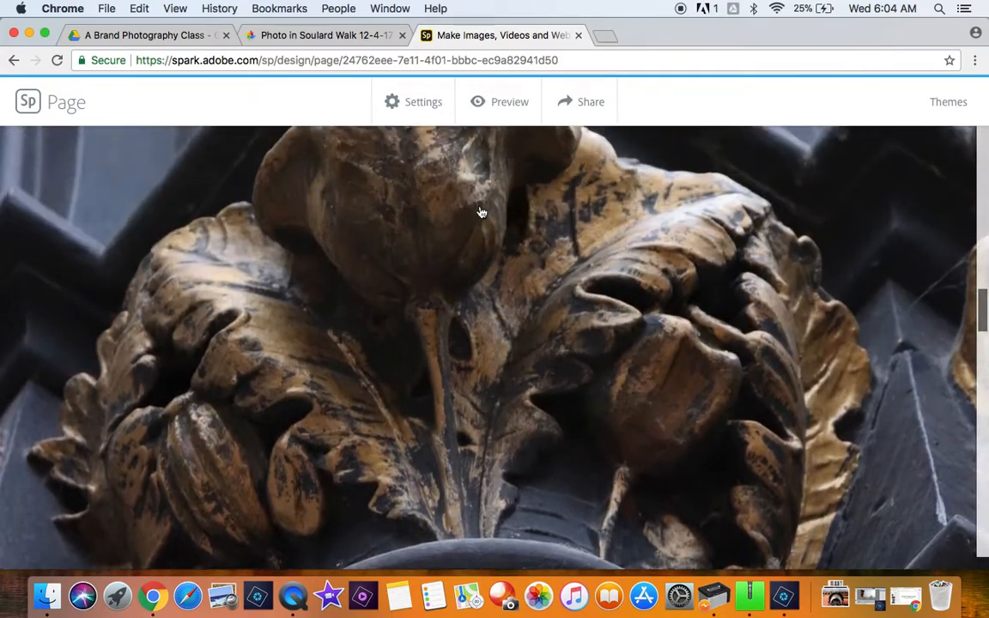
{"action": "scroll", "coordinate": [481, 212], "scroll_direction": "down", "scroll_amount": 10}
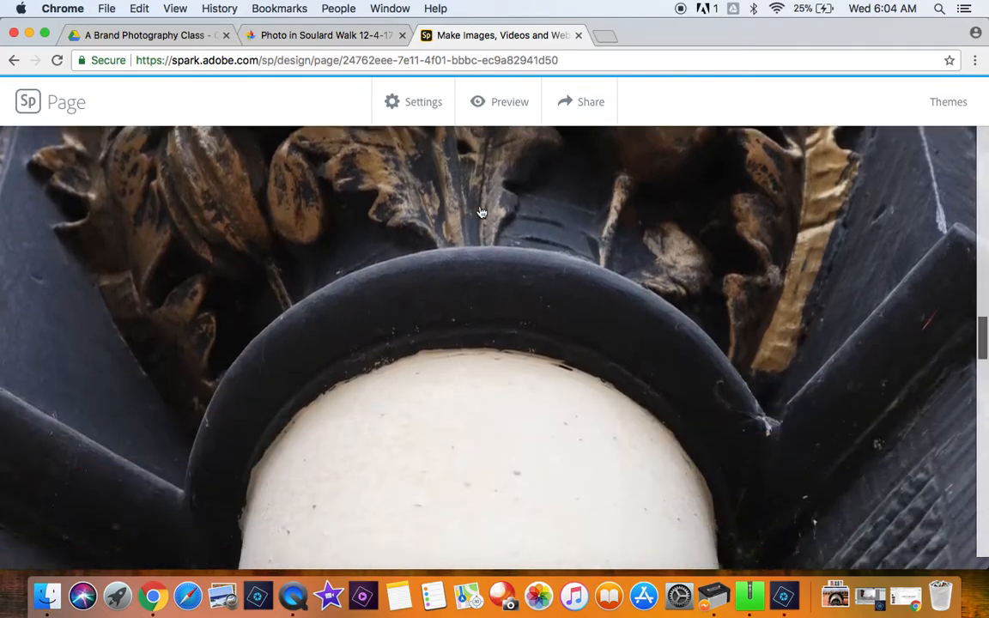
{"action": "scroll", "coordinate": [481, 212], "scroll_direction": "down", "scroll_amount": 8}
{"action": "scroll", "coordinate": [480, 212], "scroll_direction": "up", "scroll_amount": 10}
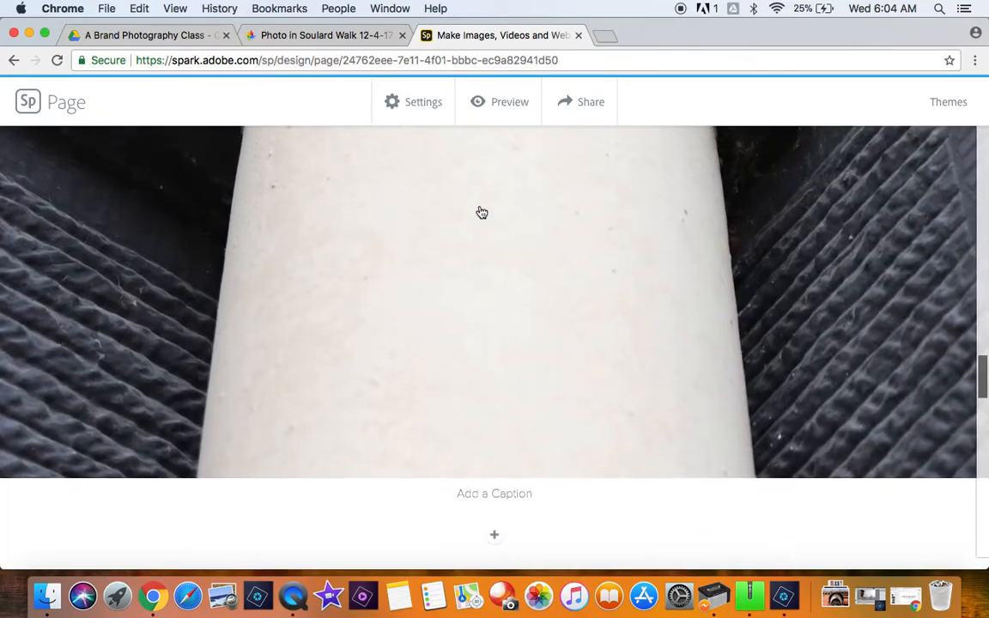
{"action": "scroll", "coordinate": [481, 212], "scroll_direction": "up", "scroll_amount": 15}
{"action": "left_click", "coordinate": [480, 212]}
{"action": "left_click", "coordinate": [298, 174]}
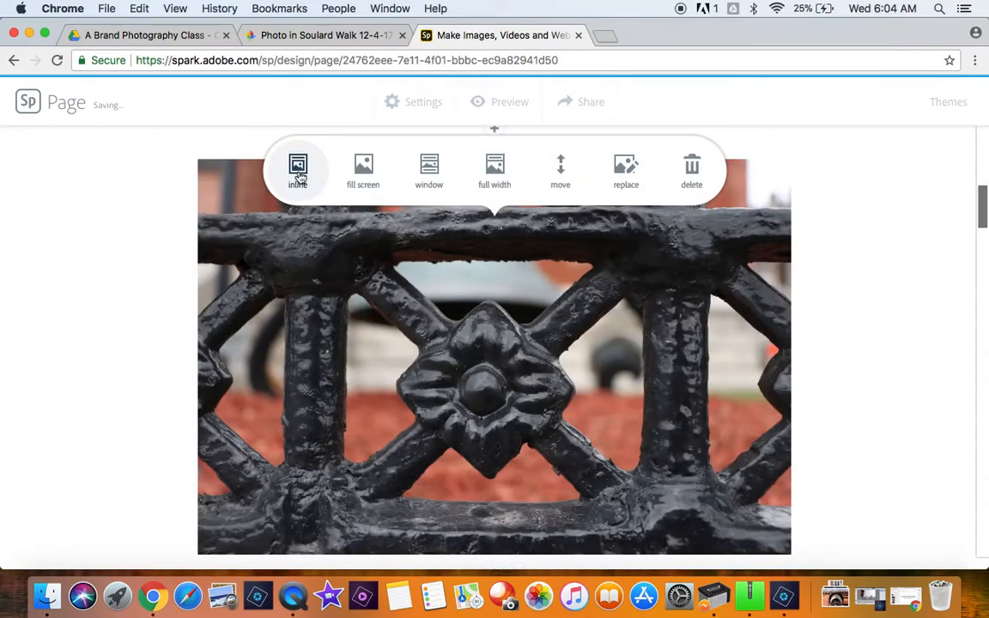
{"action": "scroll", "coordinate": [298, 175], "scroll_direction": "down", "scroll_amount": 10}
{"action": "left_click", "coordinate": [357, 262]}
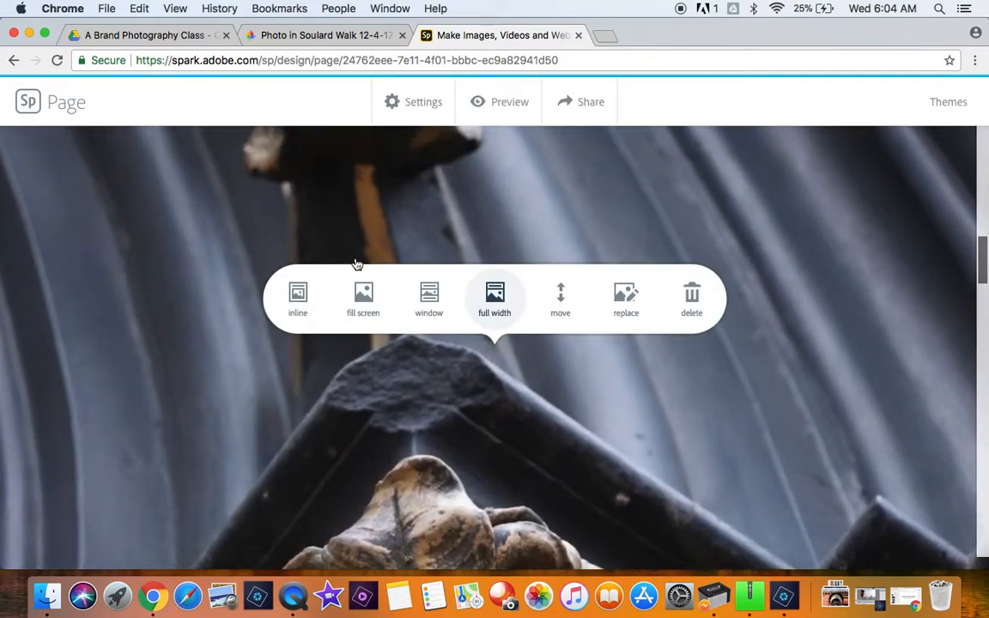
{"action": "left_click", "coordinate": [298, 298]}
Step: Review all inserted photos down the page to the pink gable and return to the title section
{"action": "scroll", "coordinate": [515, 376], "scroll_direction": "down", "scroll_amount": 10}
{"action": "scroll", "coordinate": [515, 376], "scroll_direction": "up", "scroll_amount": 10}
{"action": "scroll", "coordinate": [515, 376], "scroll_direction": "down", "scroll_amount": 7}
{"action": "scroll", "coordinate": [515, 376], "scroll_direction": "down", "scroll_amount": 8}
{"action": "scroll", "coordinate": [515, 376], "scroll_direction": "up", "scroll_amount": 7}
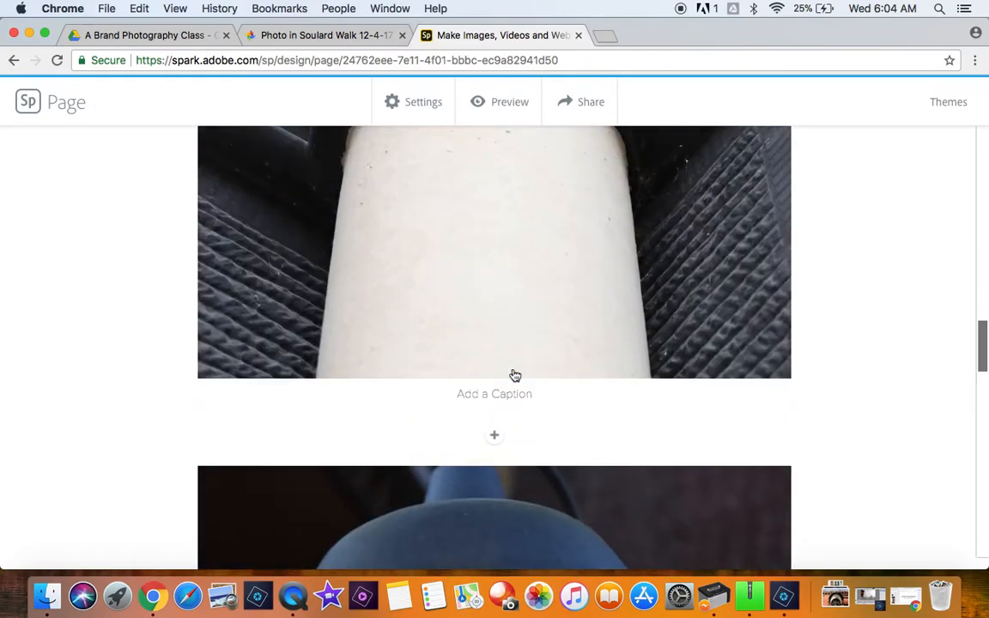
{"action": "scroll", "coordinate": [515, 376], "scroll_direction": "up", "scroll_amount": 7}
{"action": "scroll", "coordinate": [515, 376], "scroll_direction": "down", "scroll_amount": 10}
{"action": "scroll", "coordinate": [515, 376], "scroll_direction": "down", "scroll_amount": 3}
{"action": "scroll", "coordinate": [515, 376], "scroll_direction": "up", "scroll_amount": 4}
{"action": "scroll", "coordinate": [515, 376], "scroll_direction": "down", "scroll_amount": 10}
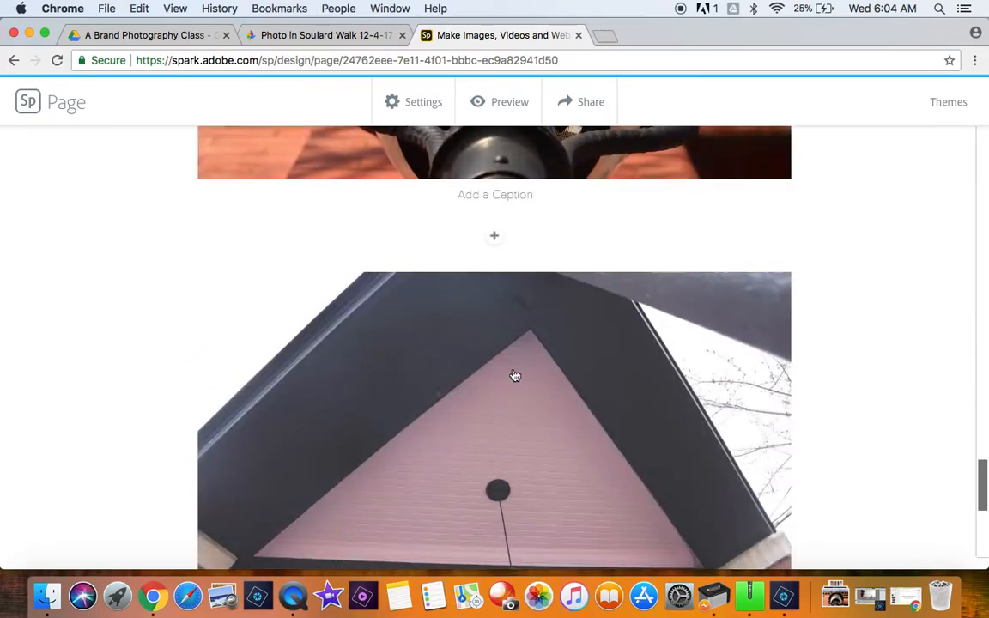
{"action": "scroll", "coordinate": [515, 376], "scroll_direction": "down", "scroll_amount": 5}
{"action": "scroll", "coordinate": [513, 374], "scroll_direction": "up", "scroll_amount": 15}
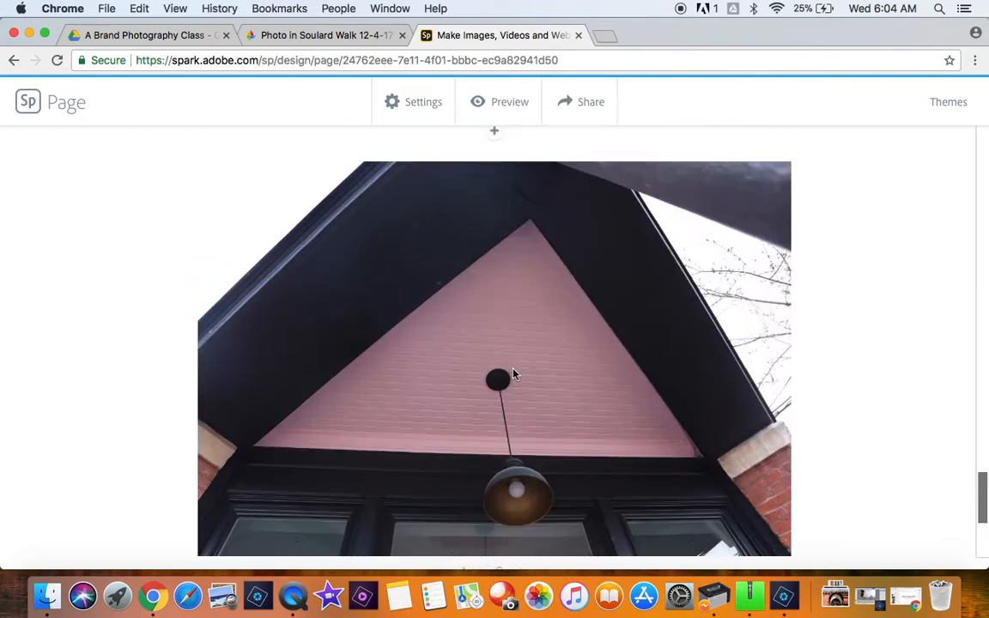
{"action": "scroll", "coordinate": [512, 225], "scroll_direction": "up", "scroll_amount": 15}
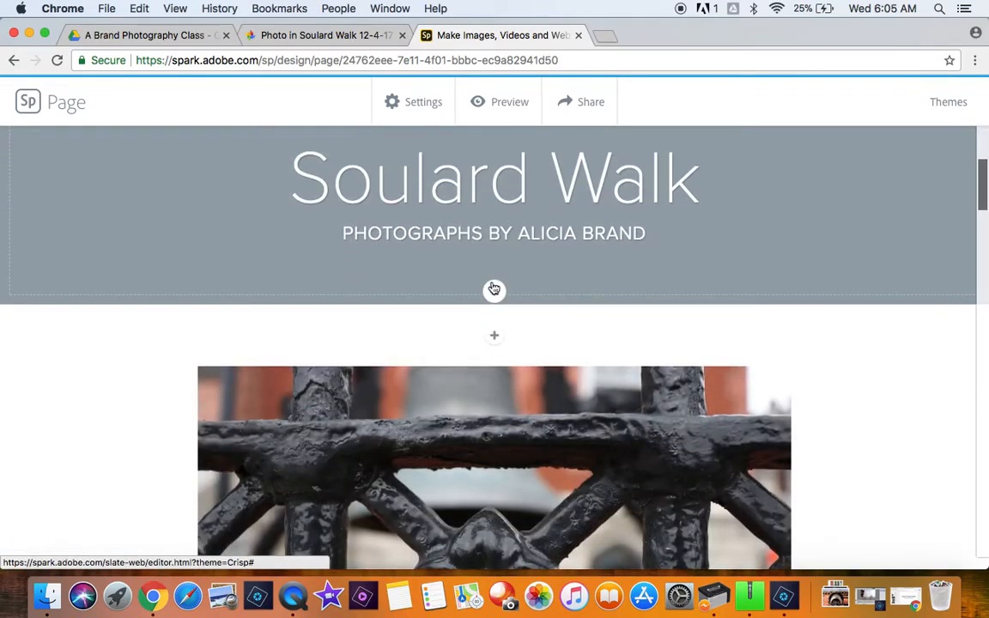
Step: Add a centred H2 text block between the title section and the iron fence photo
{"action": "left_click", "coordinate": [498, 293]}
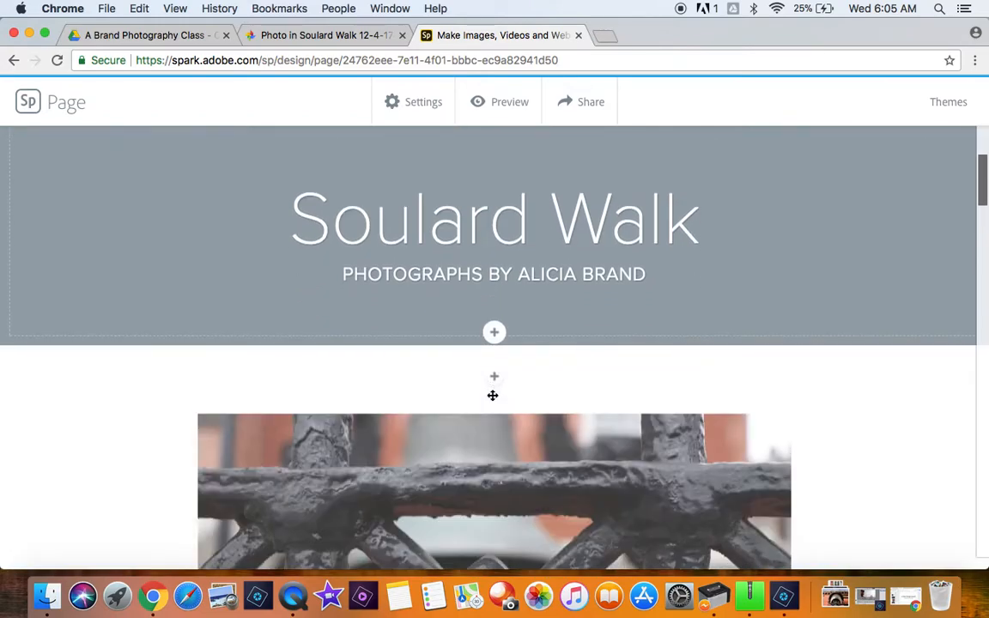
{"action": "left_click", "coordinate": [495, 377]}
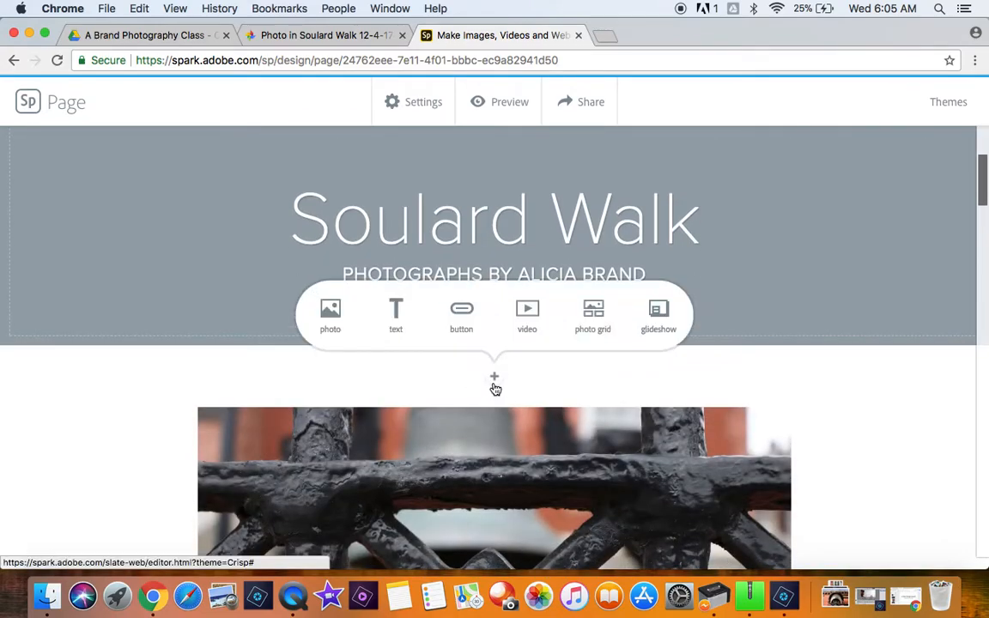
{"action": "left_click", "coordinate": [397, 318]}
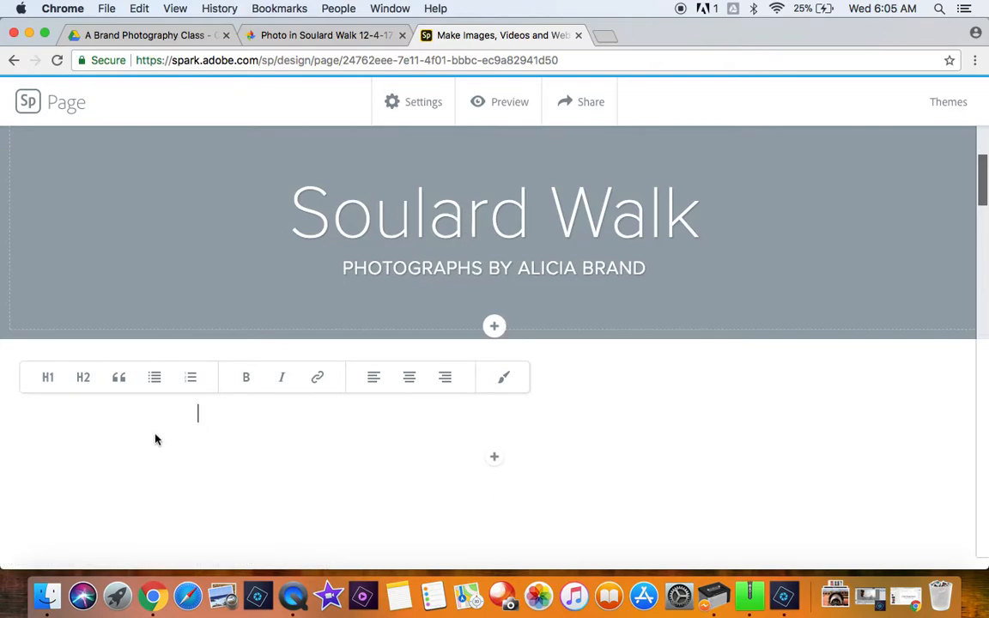
{"action": "left_click", "coordinate": [411, 380]}
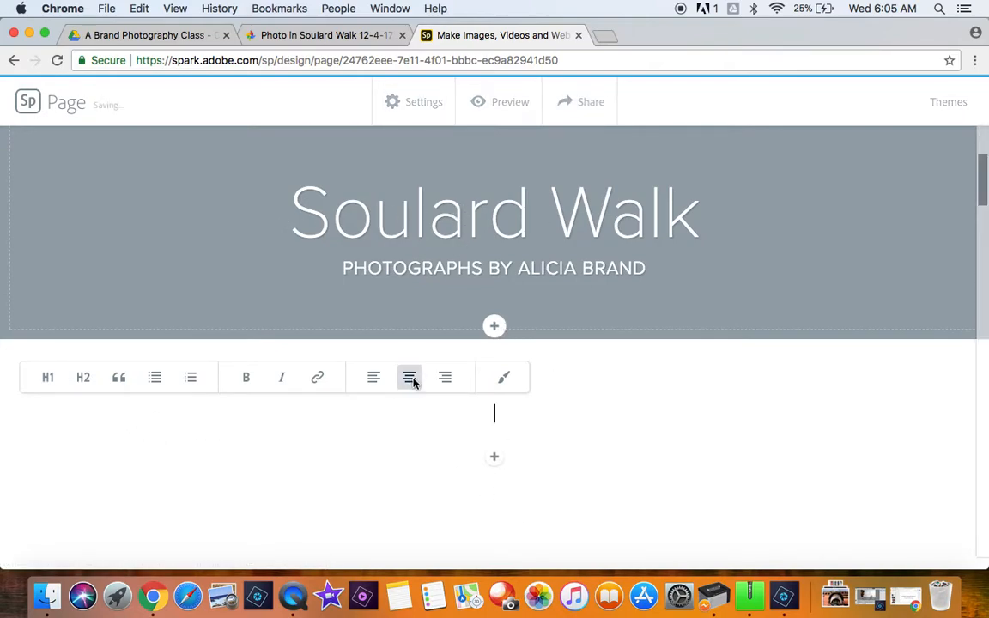
{"action": "left_click", "coordinate": [74, 388]}
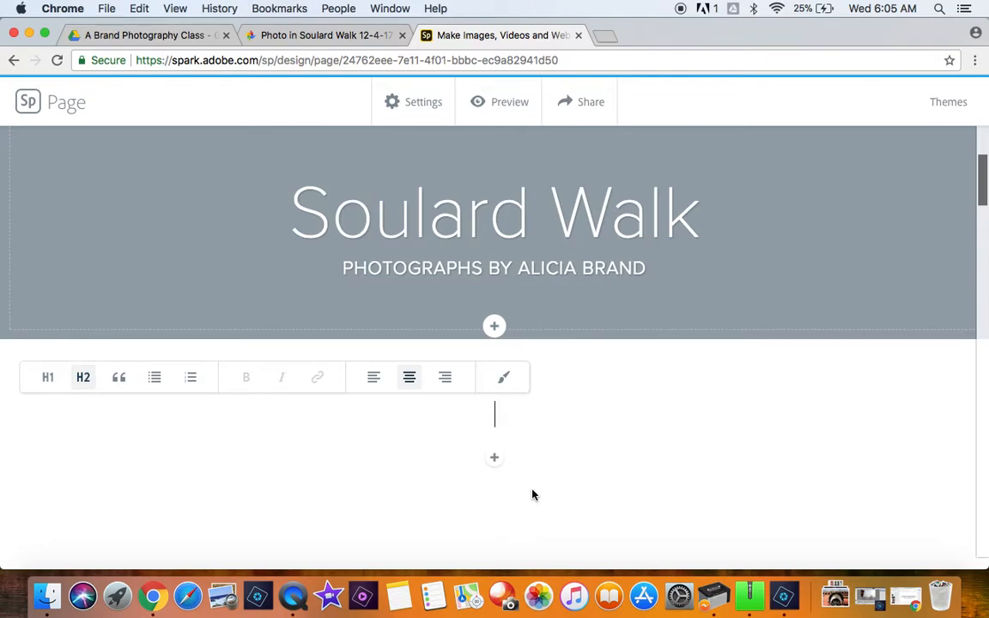
Step: Write "These photographs were taken during the months of November and December of 2017." in the new heading block
{"action": "type", "text": "These photog"}
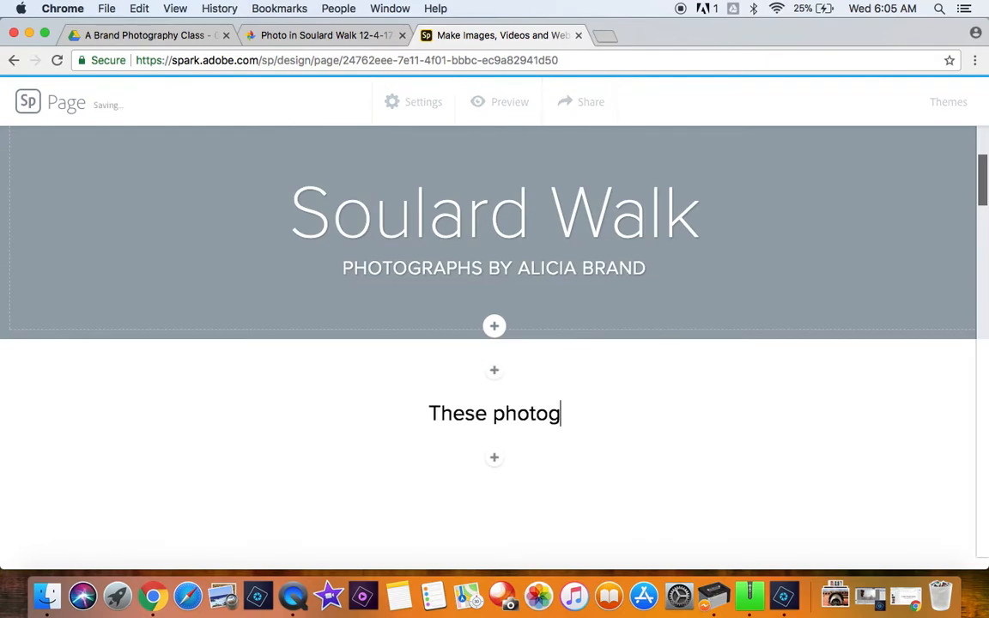
{"action": "type", "text": "raphs were taken on"}
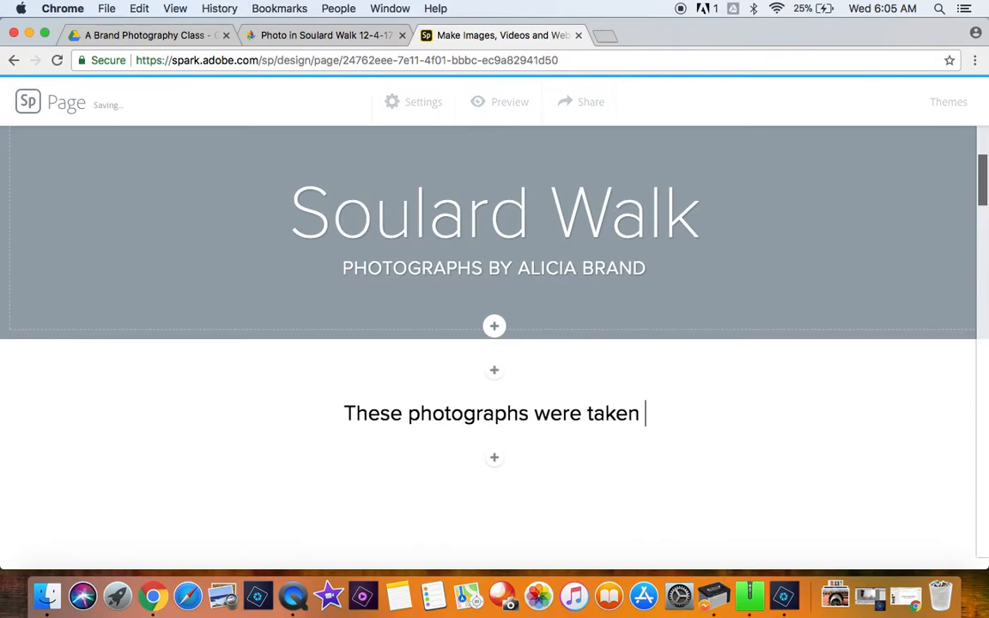
{"action": "key", "text": "BackSpace"}
{"action": "key", "text": "BackSpace"}
{"action": "type", "text": "durin"}
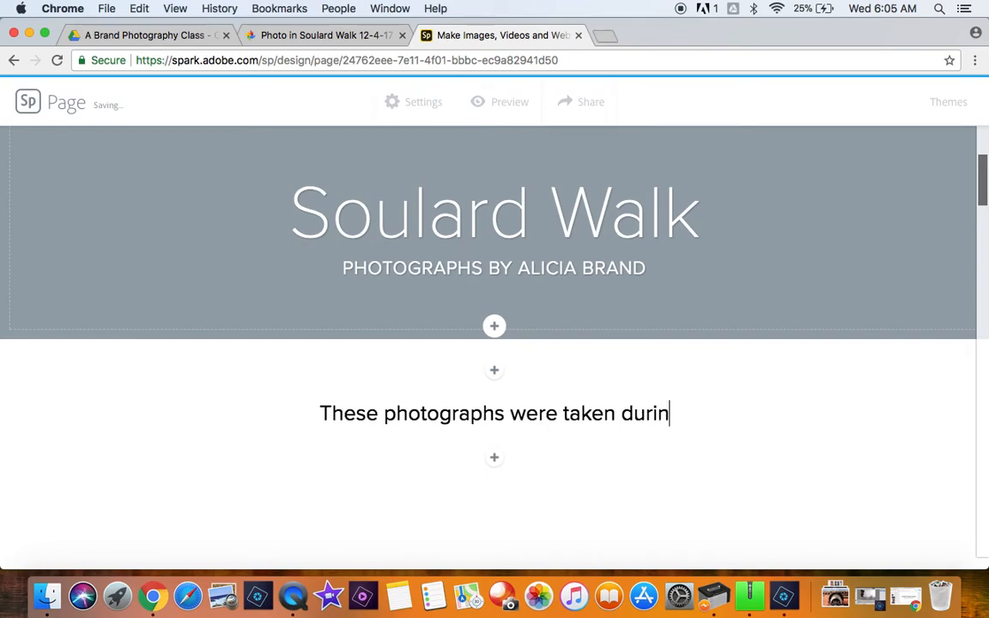
{"action": "type", "text": "g the months of"}
{"action": "key", "text": "BackSpace"}
{"action": "key", "text": "BackSpace"}
{"action": "key", "text": "BackSpace"}
{"action": "key", "text": "BackSpace"}
{"action": "key", "text": "BackSpace"}
{"action": "type", "text": "hs of November and December of 20"}
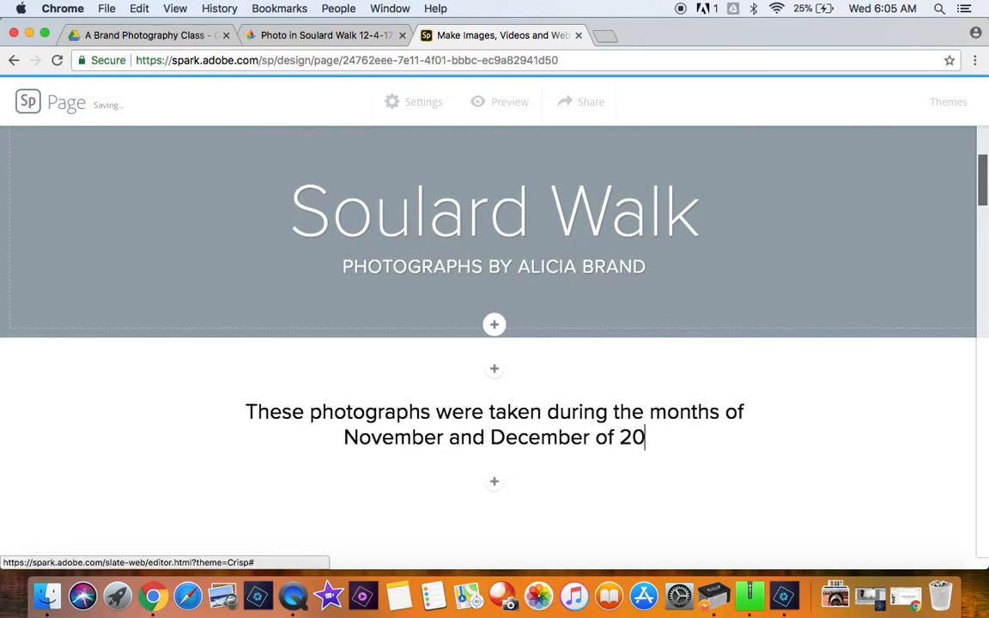
{"action": "type", "text": "17."}
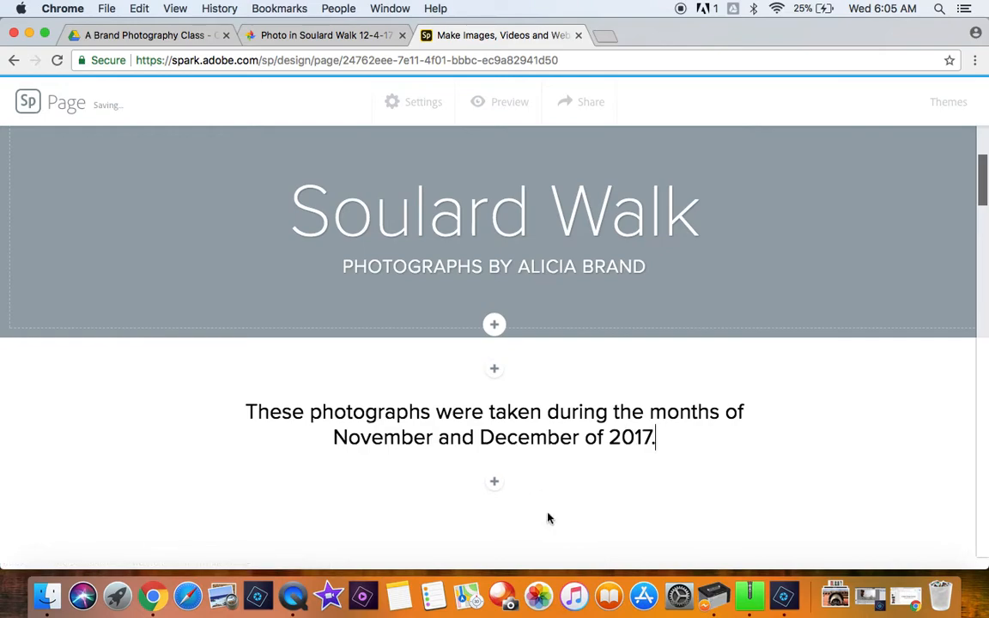
Step: Insert the sentence "Soulard is a historical neighborhood in St. Louis City." at the start of the introductory text
{"action": "left_click", "coordinate": [249, 411]}
{"action": "type", "text": "Soulard is a"}
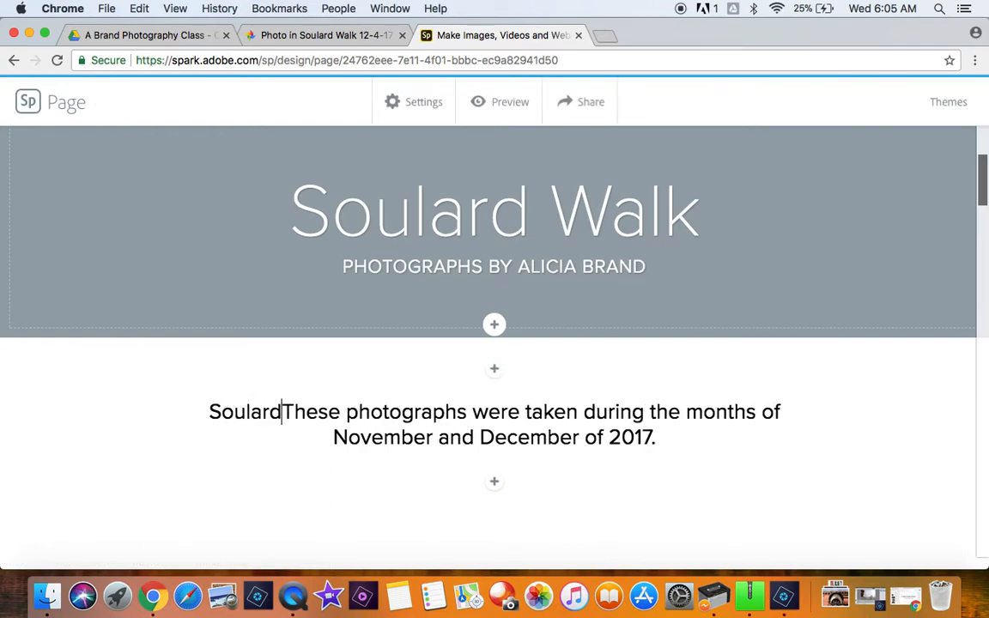
{"action": "type", "text": " historic"}
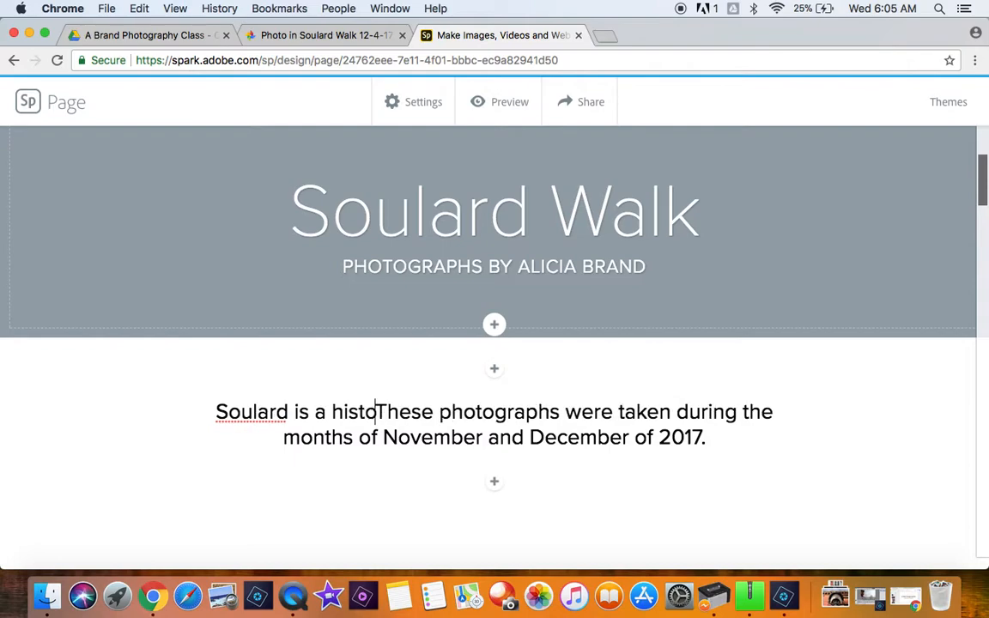
{"action": "type", "text": "al neighbor"}
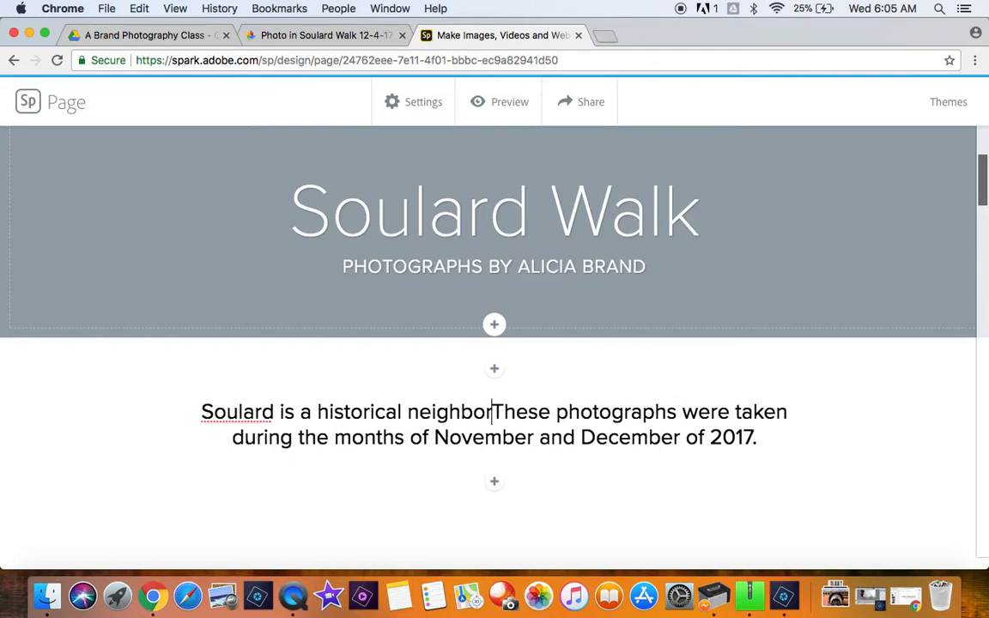
{"action": "type", "text": "hood in t"}
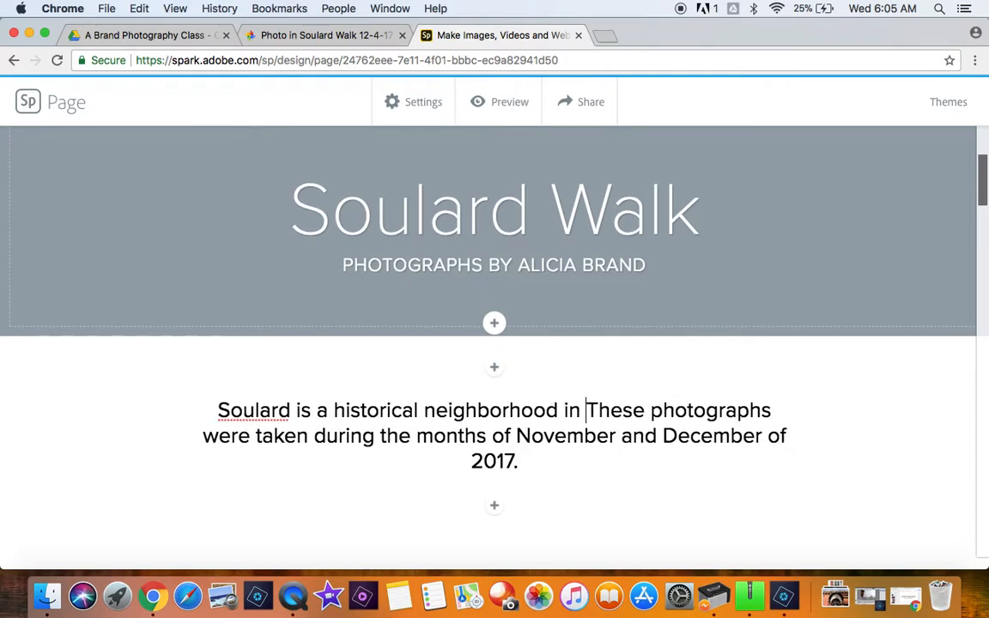
{"action": "key", "text": "BackSpace"}
{"action": "type", "text": "St. Louis City"}
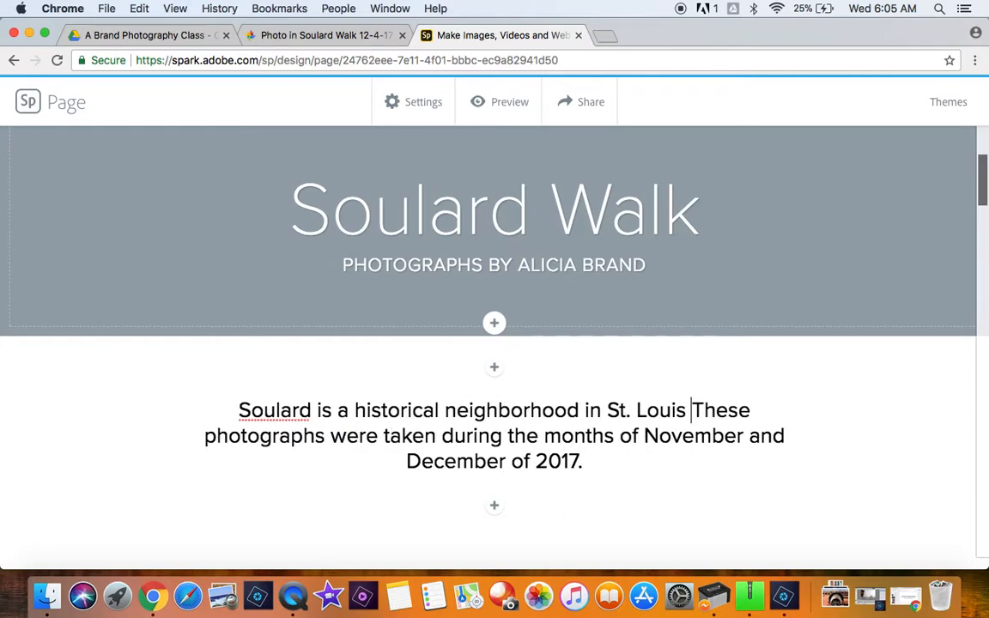
{"action": "type", "text": ".  "}
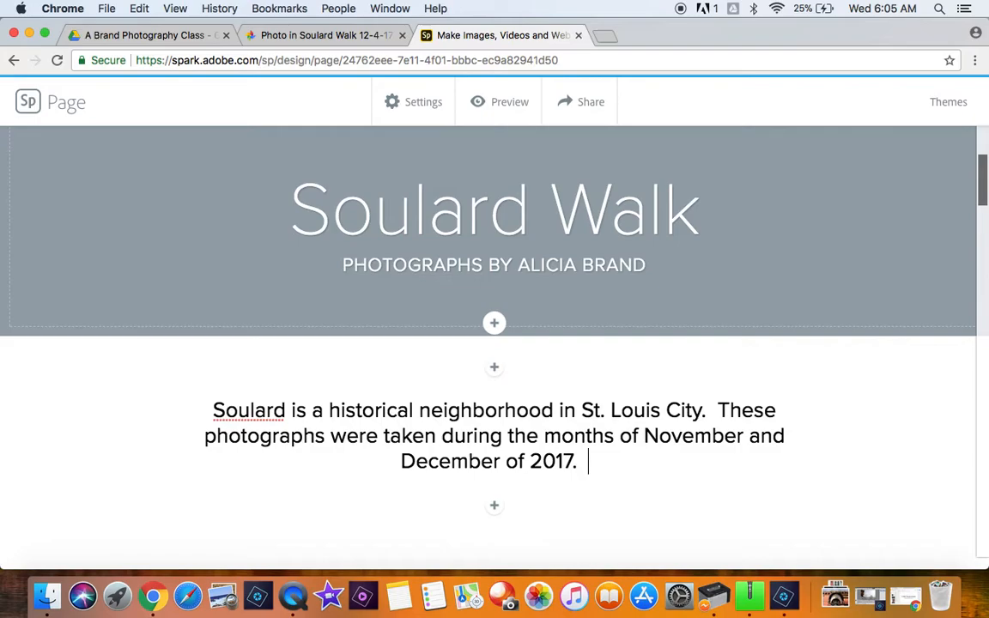
{"action": "type", "text": "Wh"}
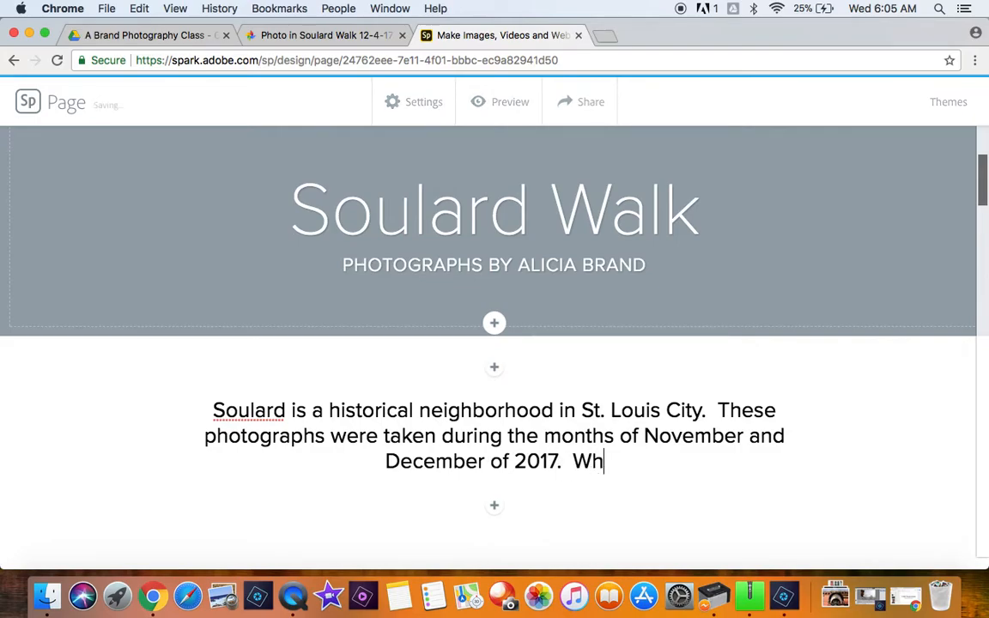
{"action": "type", "text": "en you walk through so"}
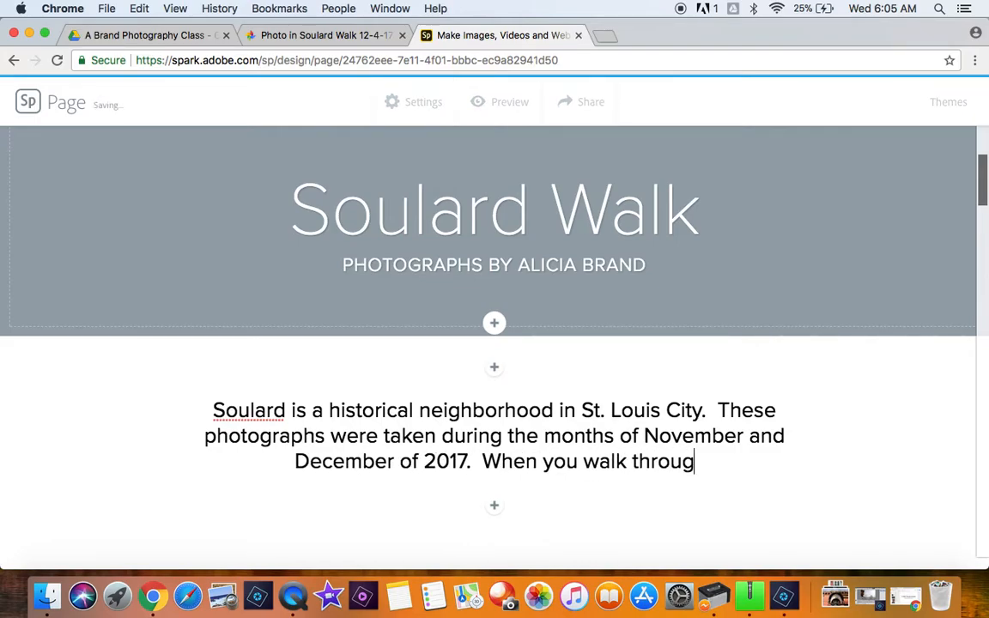
Step: Append "When you walk through Soulard you will see lots of beautiful details on the buildings." to the introductory text
{"action": "key", "text": "BackSpace"}
{"action": "key", "text": "BackSpace"}
{"action": "type", "text": "Soulard you will see lots of b"}
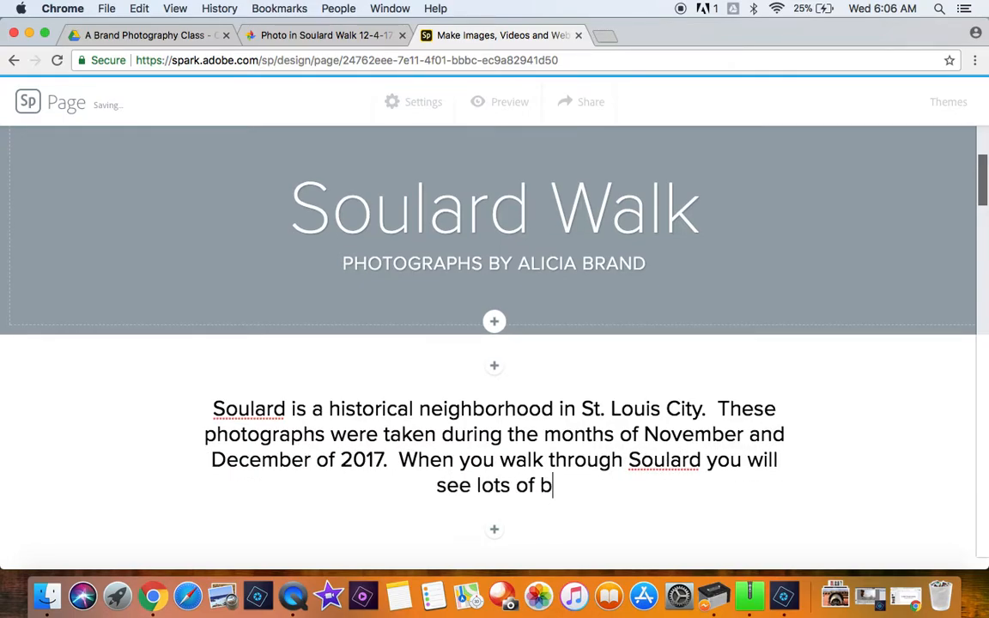
{"action": "type", "text": "etail"}
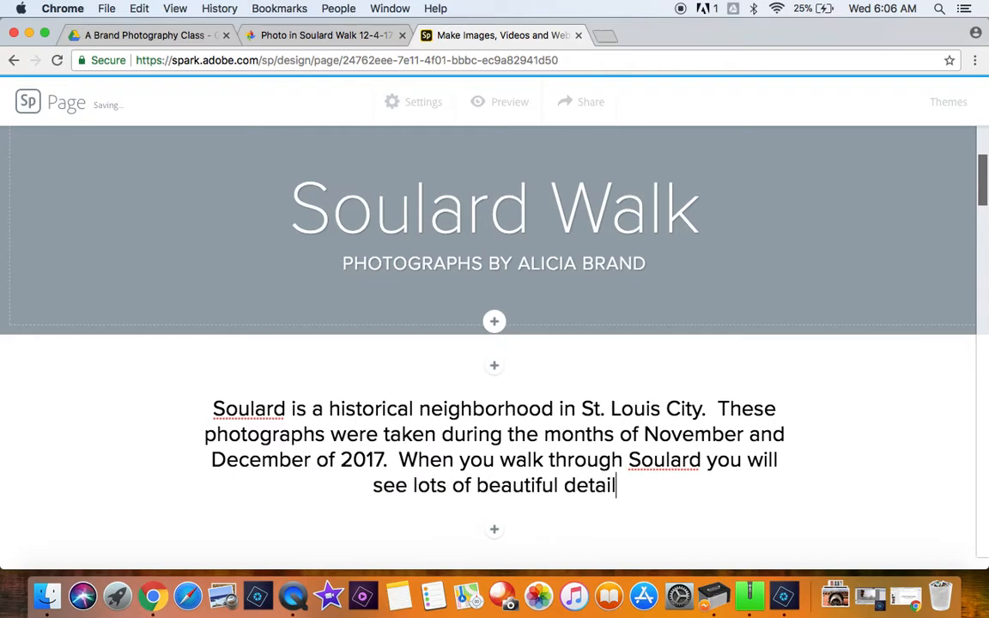
{"action": "type", "text": "s on the buildings"}
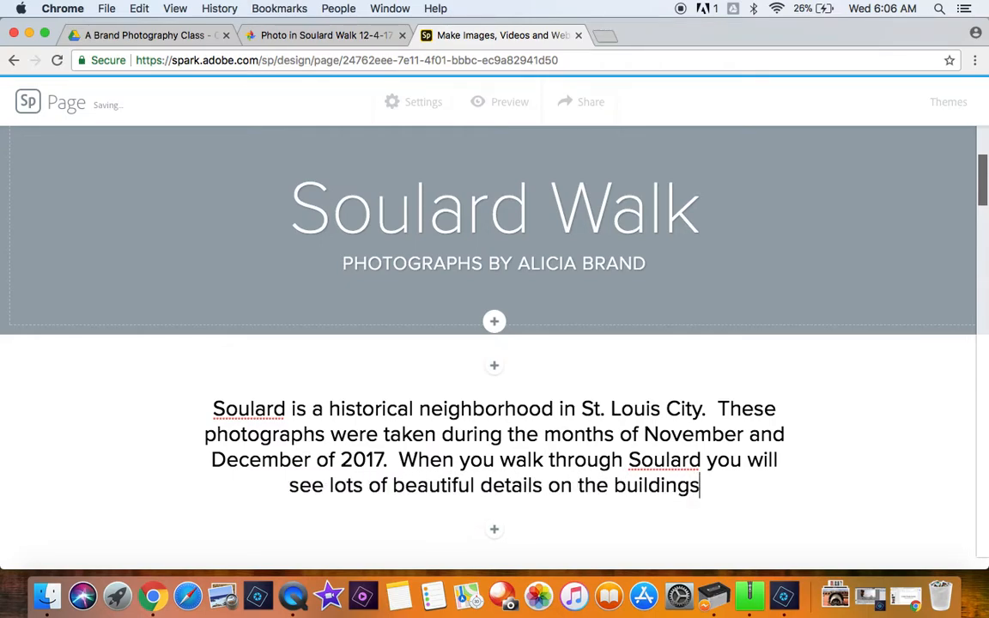
{"action": "type", "text": ".  This "}
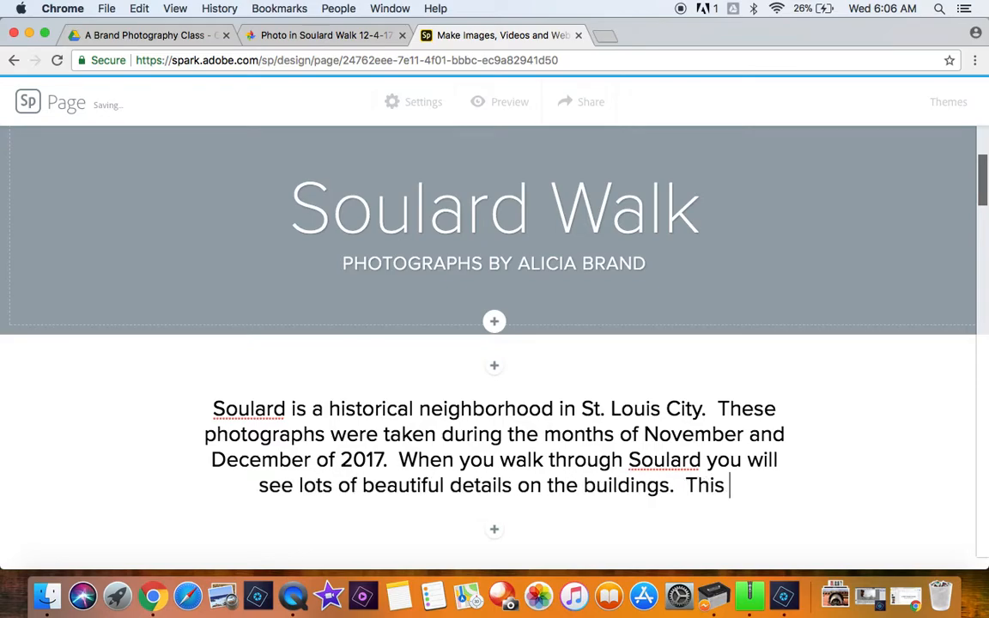
{"action": "type", "text": "portf"}
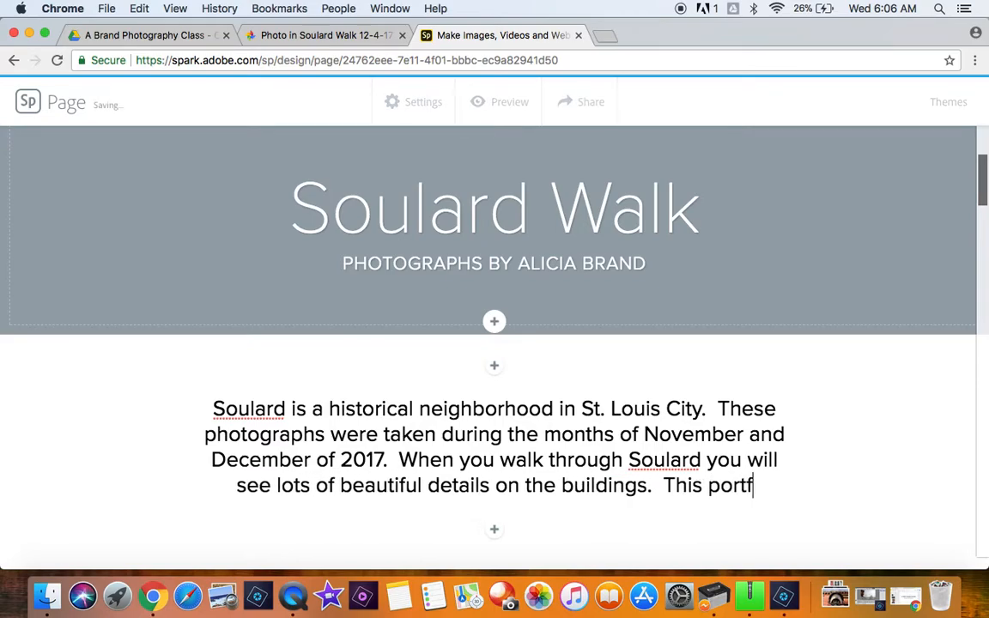
{"action": "type", "text": "olio of ima"}
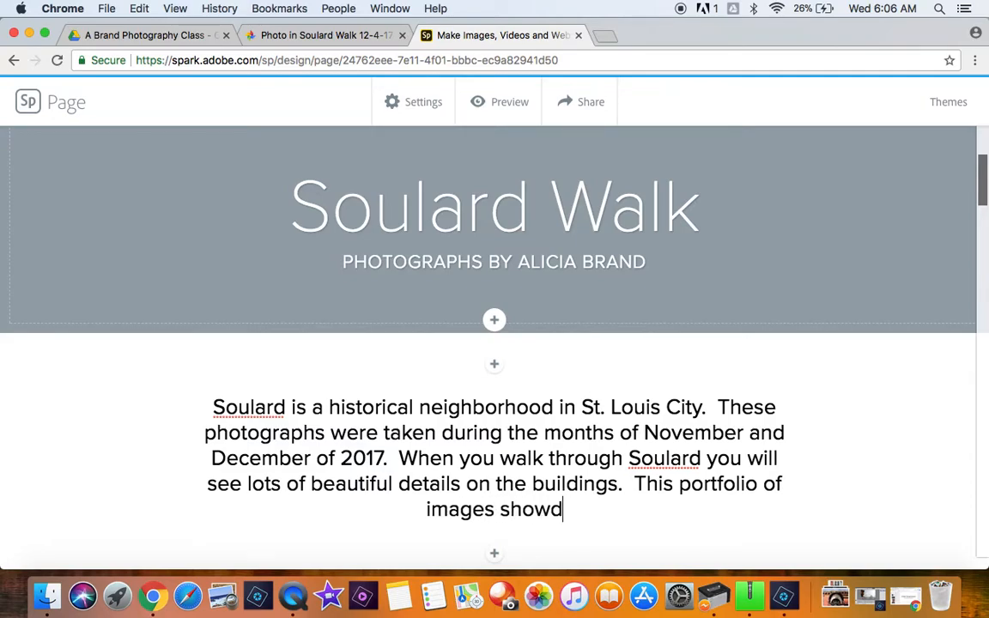
{"action": "type", "text": "ges showcases just a few of thos de"}
Step: End the introduction with "This portfolio of images showcases just a few of those details." and start a new paragraph below it
{"action": "key", "text": "BackSpace"}
{"action": "key", "text": "BackSpace"}
{"action": "key", "text": "BackSpace"}
{"action": "type", "text": "e details."}
{"action": "key", "text": "Return"}
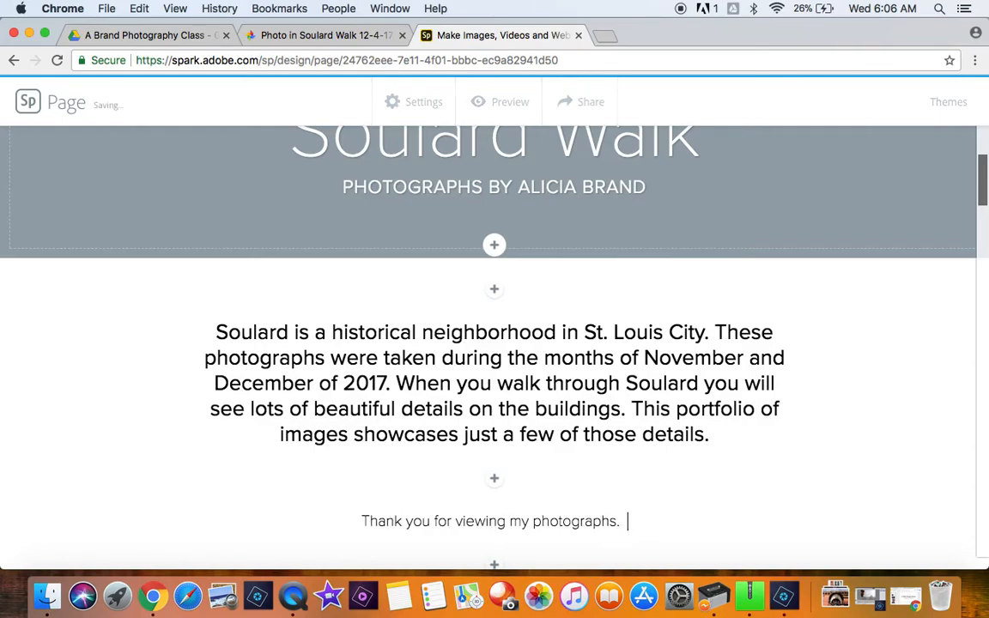
Step: Write "Thank you for viewing my photographs. Please follow me on Instagram" in the new paragraph, followed by the photographer's Instagram handle
{"action": "type", "text": "ase follow me on Instagram"}
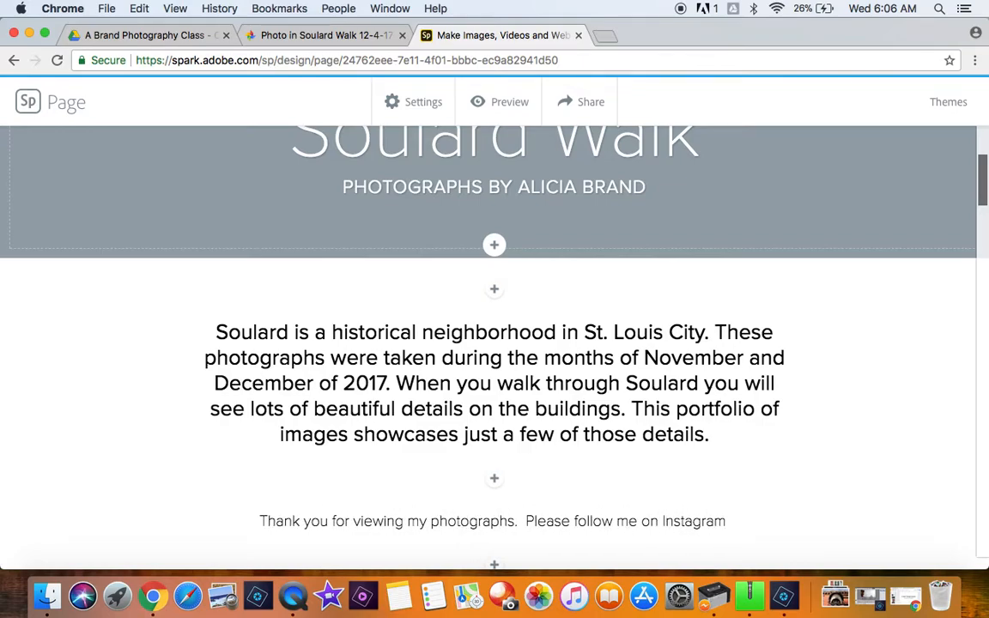
{"action": "type", "text": " @LFLAVisualArt"}
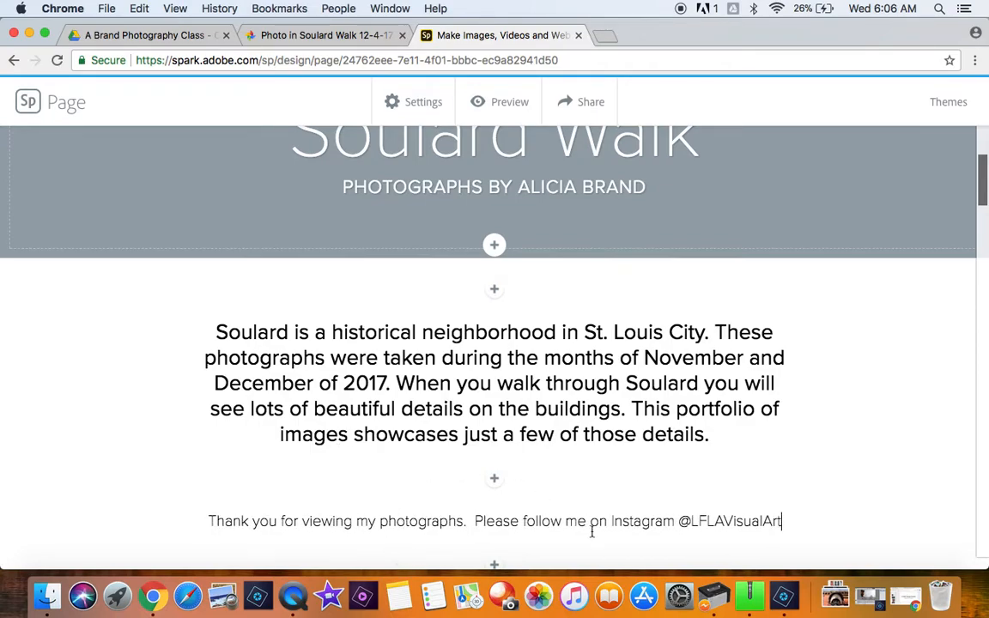
{"action": "scroll", "coordinate": [592, 530], "scroll_direction": "down", "scroll_amount": 5}
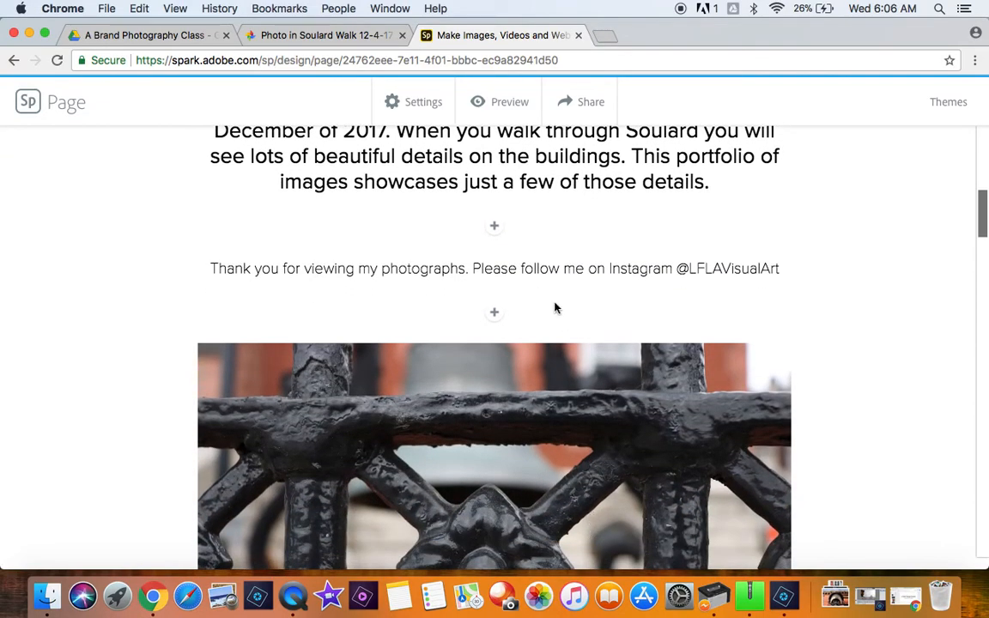
{"action": "scroll", "coordinate": [555, 308], "scroll_direction": "up", "scroll_amount": 5}
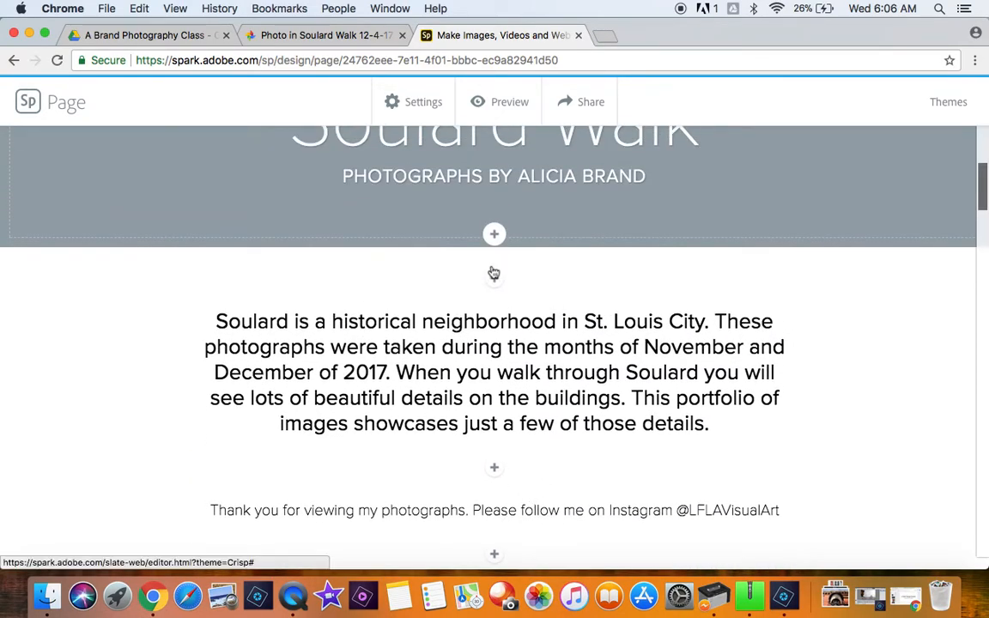
Step: Open the page's sharing settings and turn off the Get noticed option for being featured on the Adobe Spark website
{"action": "scroll", "coordinate": [492, 272], "scroll_direction": "up", "scroll_amount": 4}
{"action": "left_click", "coordinate": [584, 102]}
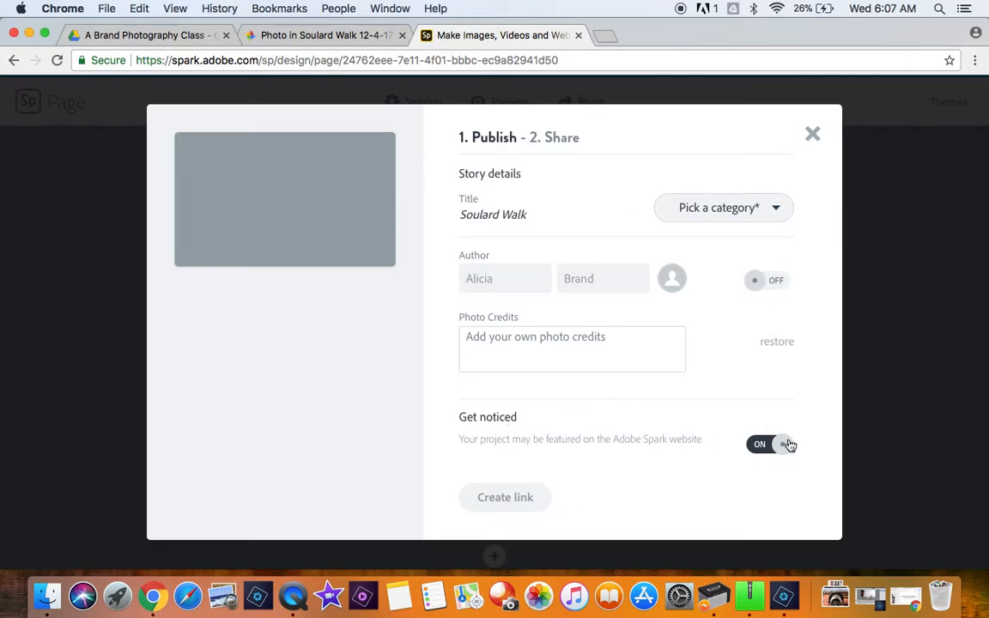
{"action": "left_click", "coordinate": [764, 444]}
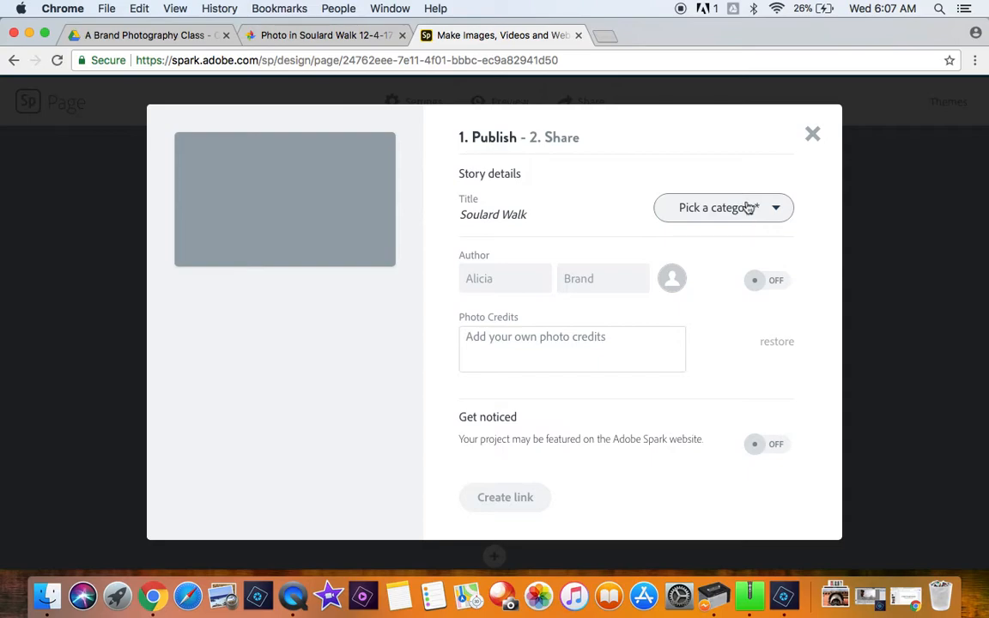
Step: Publish the page under the Photography category and copy its shareable link
{"action": "left_click", "coordinate": [505, 499]}
{"action": "left_click", "coordinate": [692, 214]}
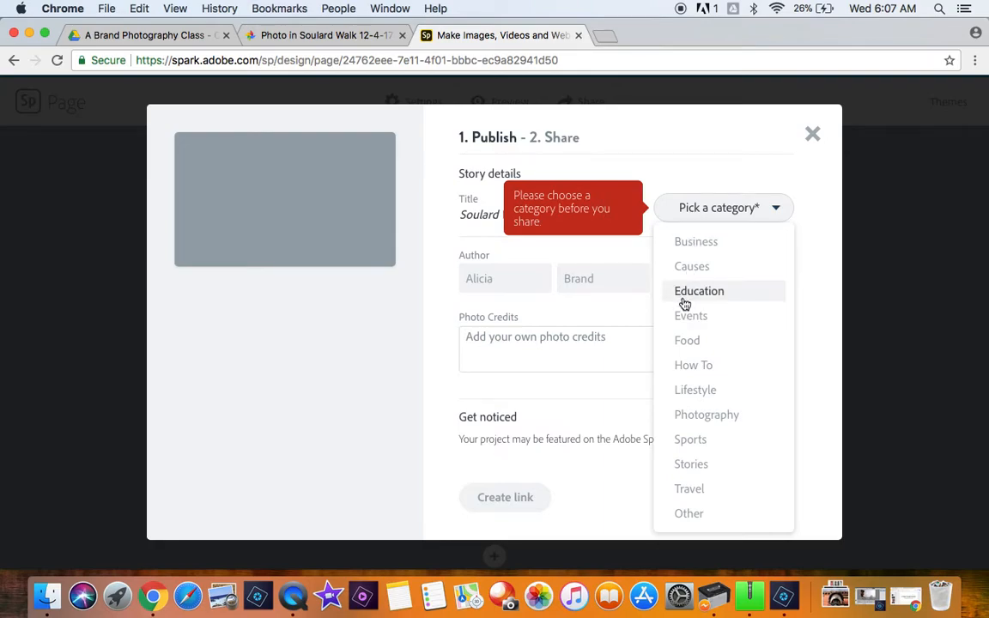
{"action": "left_click", "coordinate": [704, 414]}
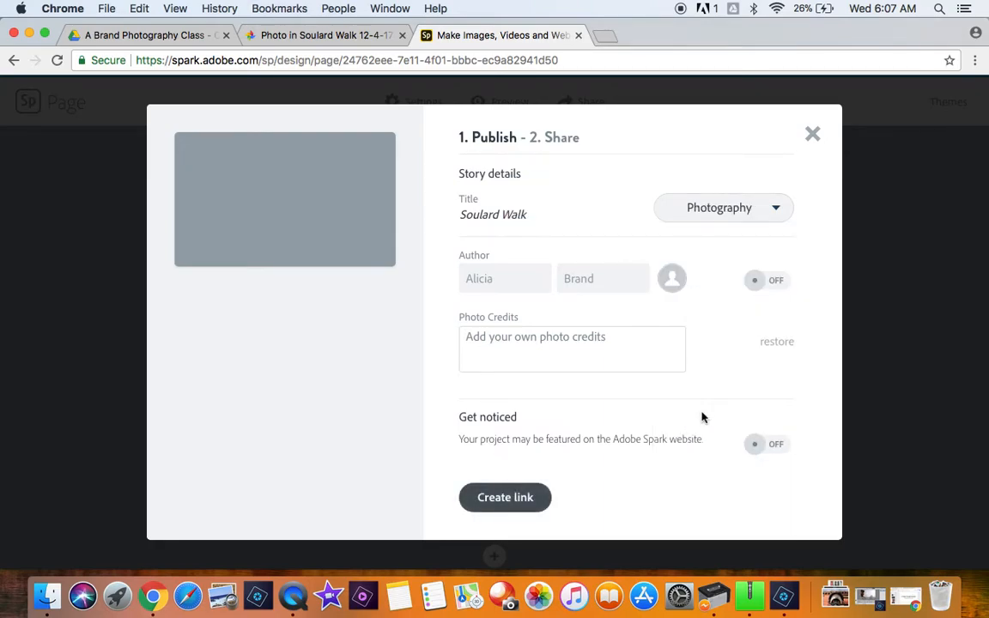
{"action": "left_click", "coordinate": [507, 498]}
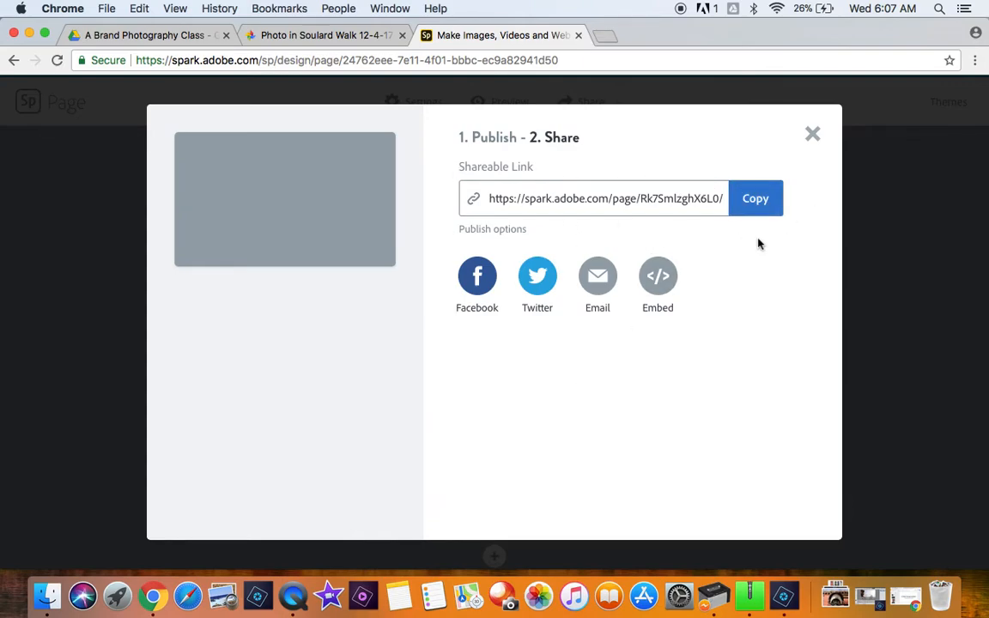
{"action": "left_click", "coordinate": [756, 189]}
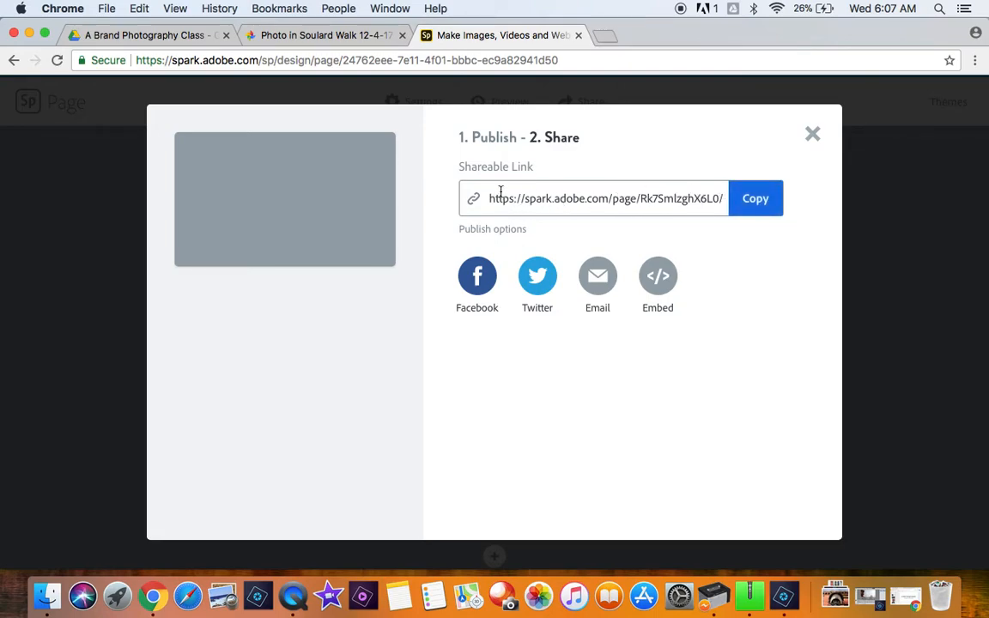
Step: Open tinyurl.com in a new browser tab and paste the copied Spark page link as the long URL to shorten
{"action": "left_click", "coordinate": [605, 37]}
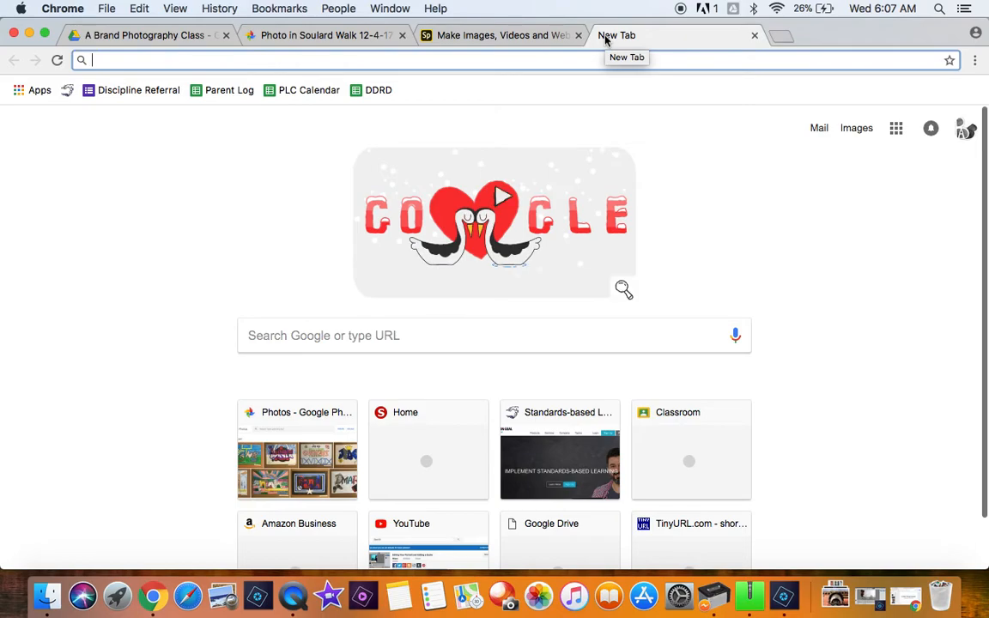
{"action": "type", "text": "tiny"}
{"action": "key", "text": "Return"}
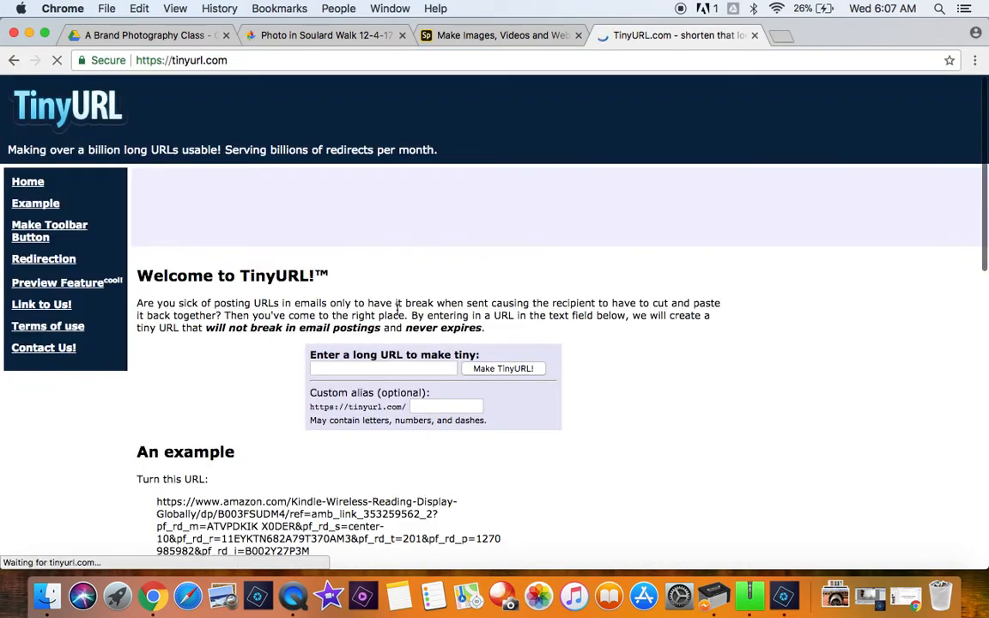
{"action": "left_click", "coordinate": [393, 371]}
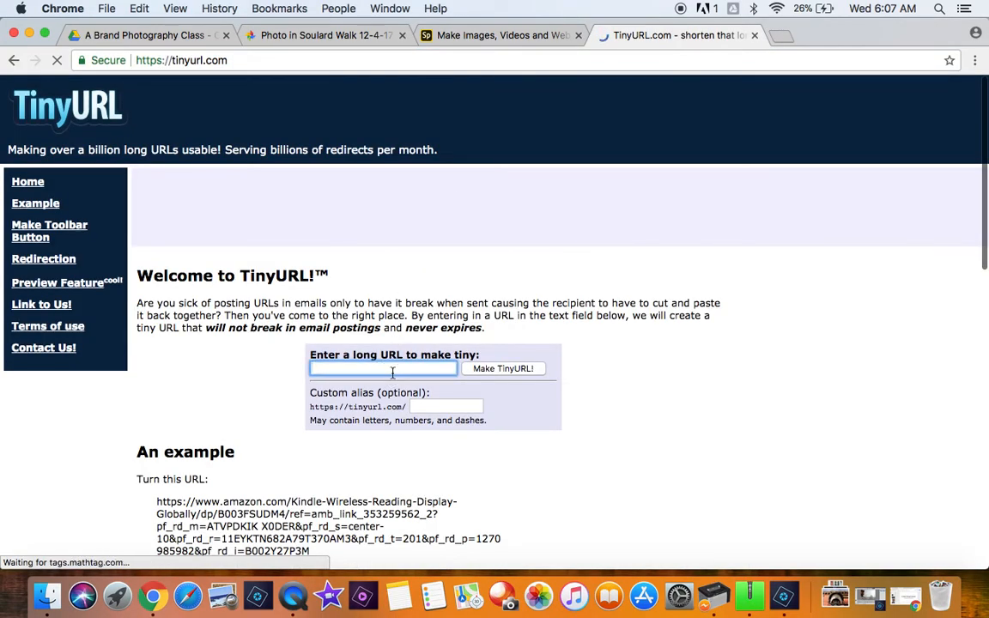
{"action": "key", "text": "super+v"}
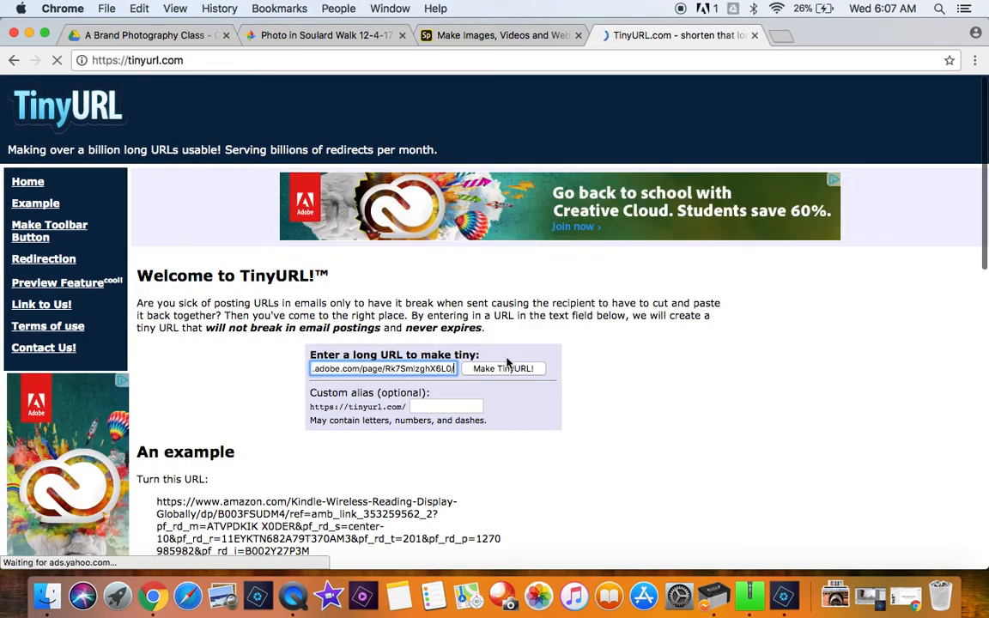
Step: Create the TinyURL with a custom alias made of "SoulardWalk" followed by the photographer's first initial and surname
{"action": "left_click", "coordinate": [456, 406]}
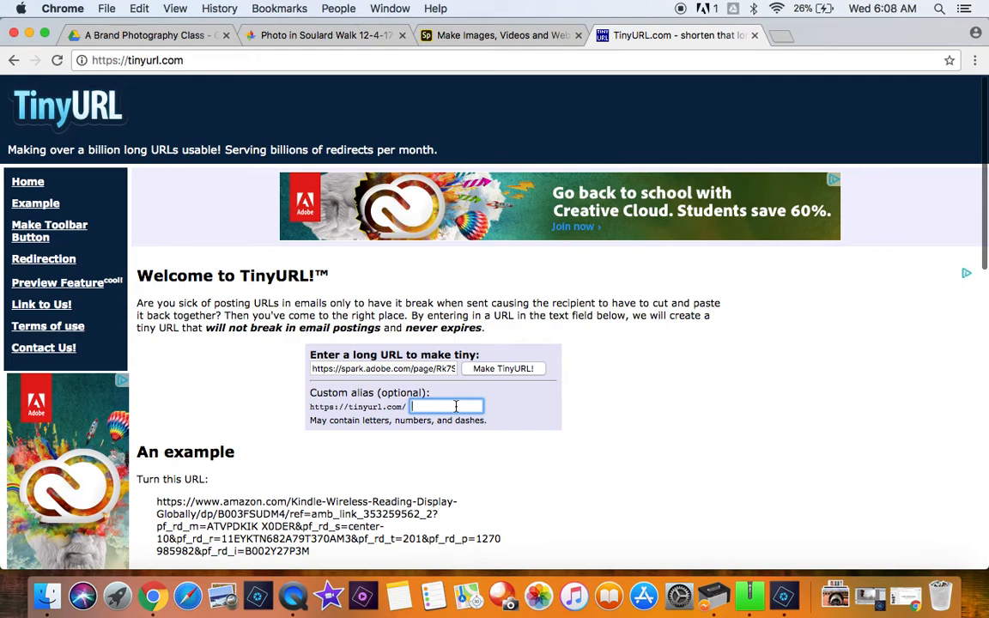
{"action": "type", "text": "Sou"}
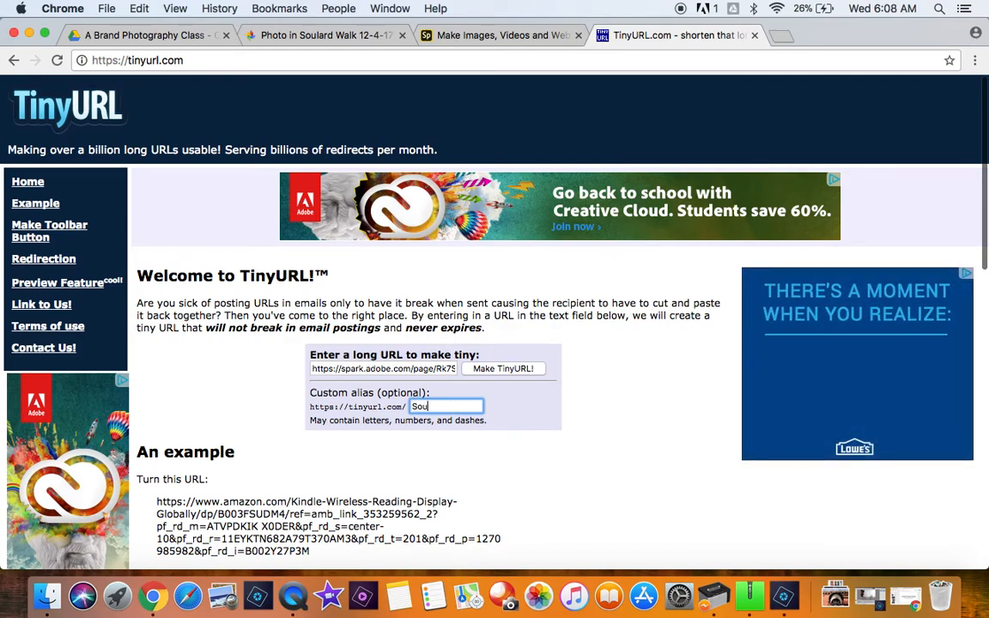
{"action": "type", "text": "lardWalk"}
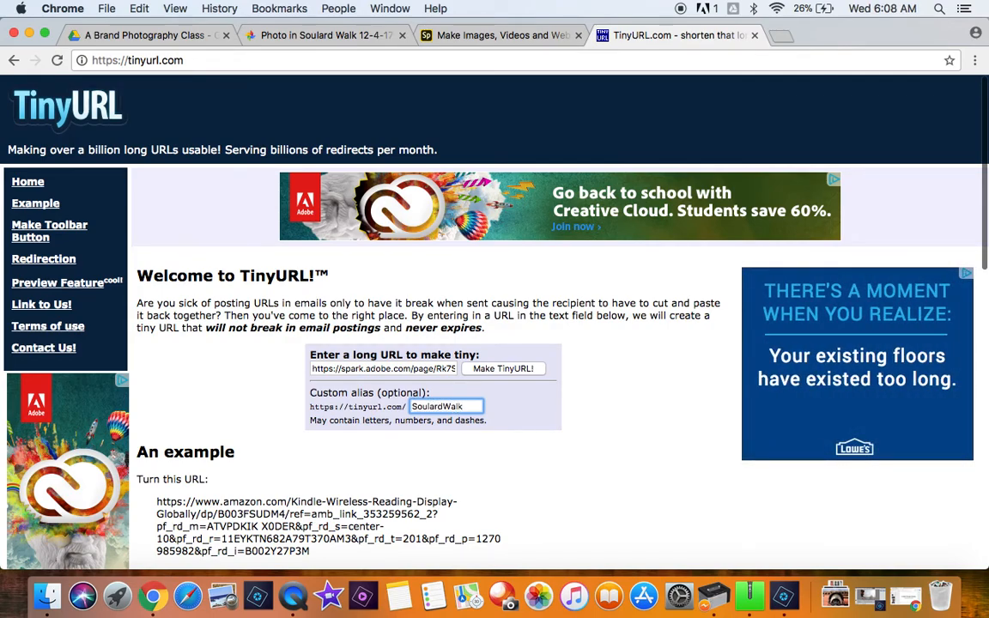
{"action": "type", "text": "Brand"}
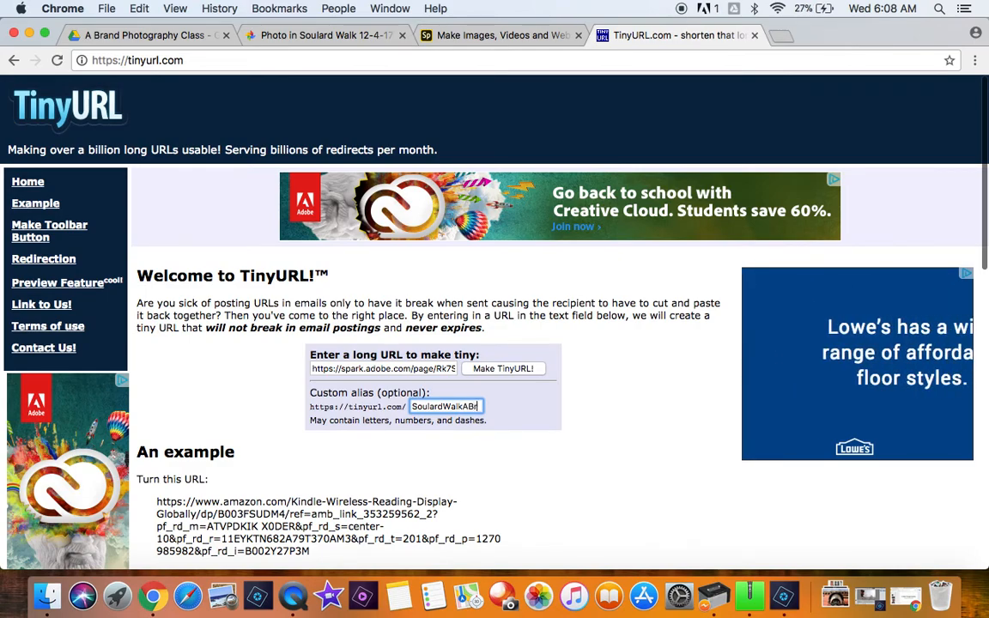
{"action": "left_click", "coordinate": [526, 369]}
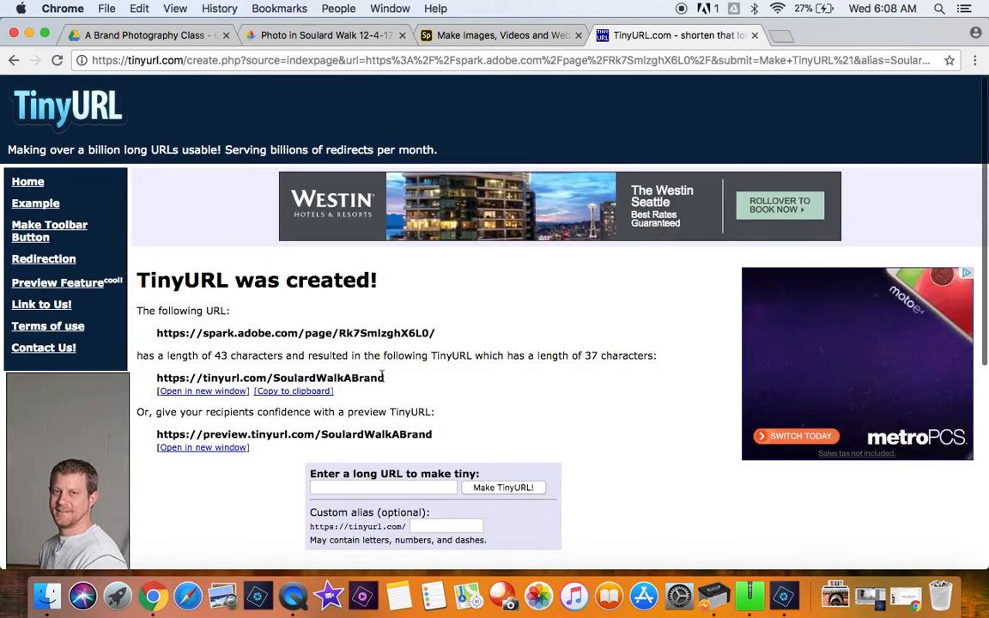
Step: Copy the new TinyURL to the clipboard and load it in another new browser tab
{"action": "left_click", "coordinate": [293, 391]}
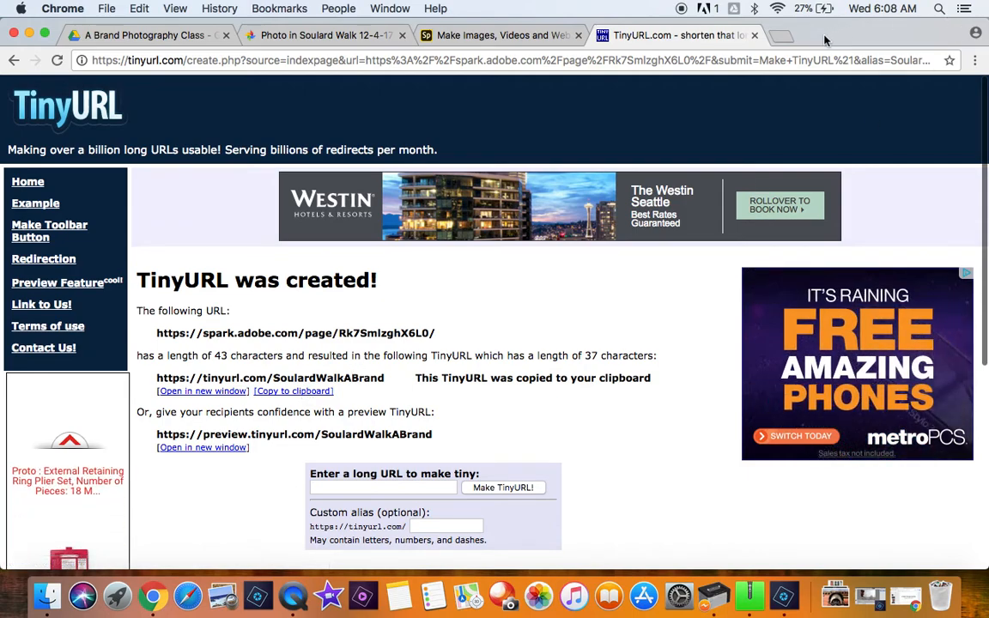
{"action": "left_click", "coordinate": [780, 37]}
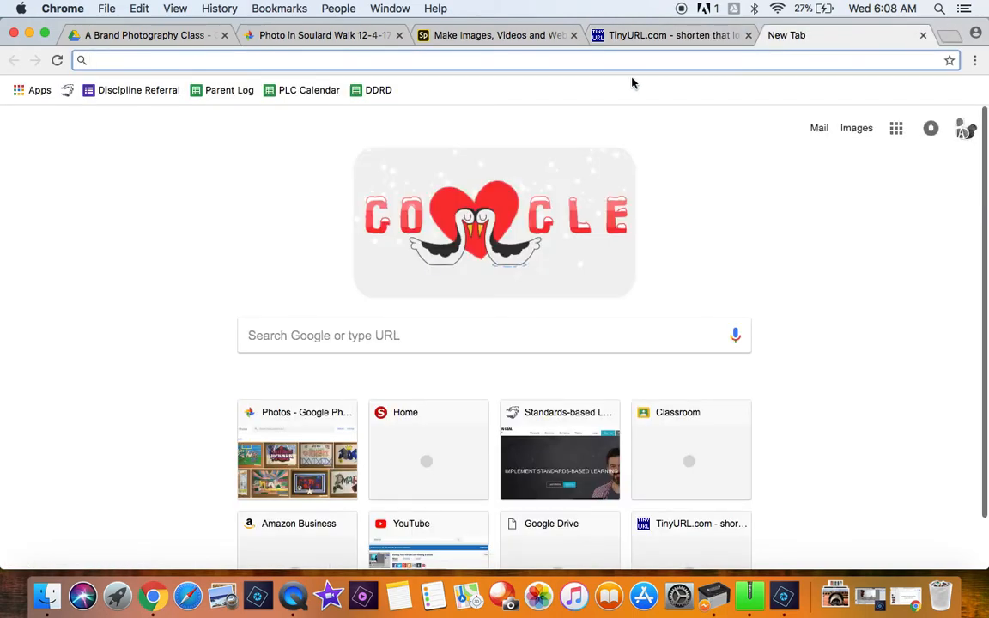
{"action": "key", "text": "super+v"}
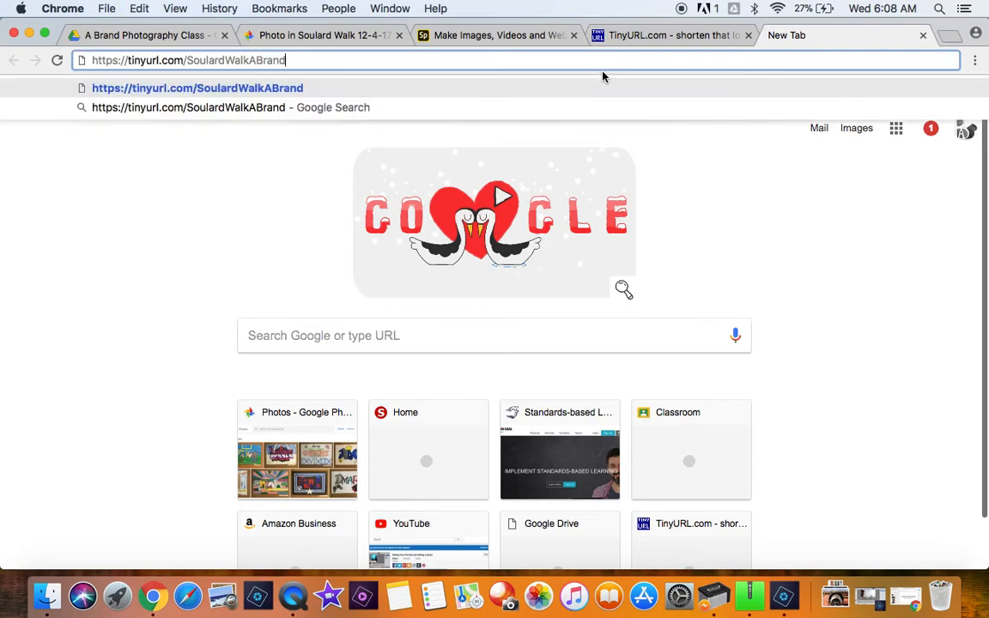
{"action": "key", "text": "Return"}
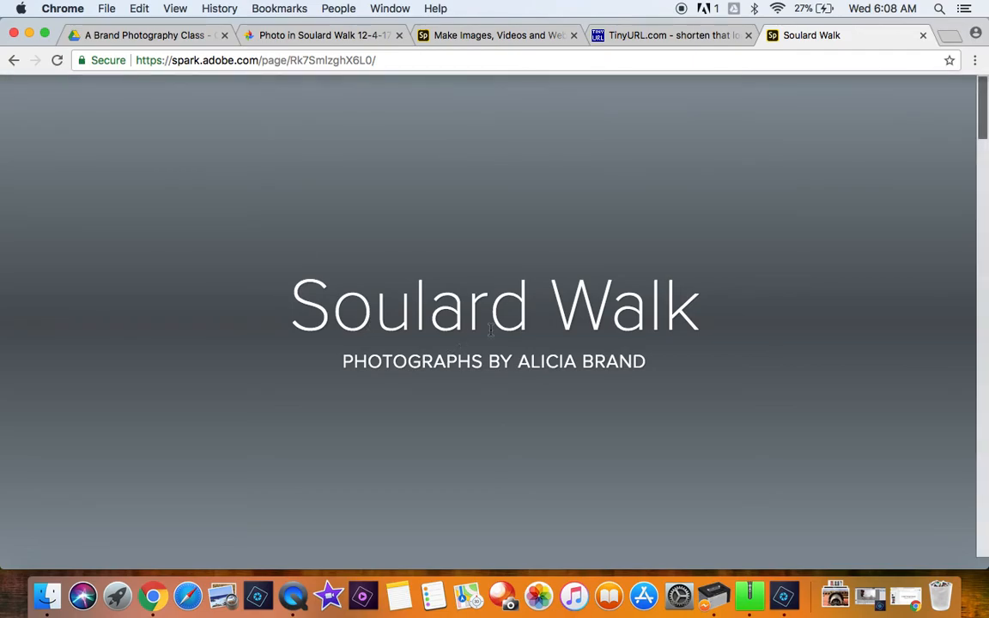
Step: Review the published Soulard Walk page from title to footer, checking the introduction, the Instagram line and the photographs
{"action": "scroll", "coordinate": [491, 329], "scroll_direction": "down", "scroll_amount": 10}
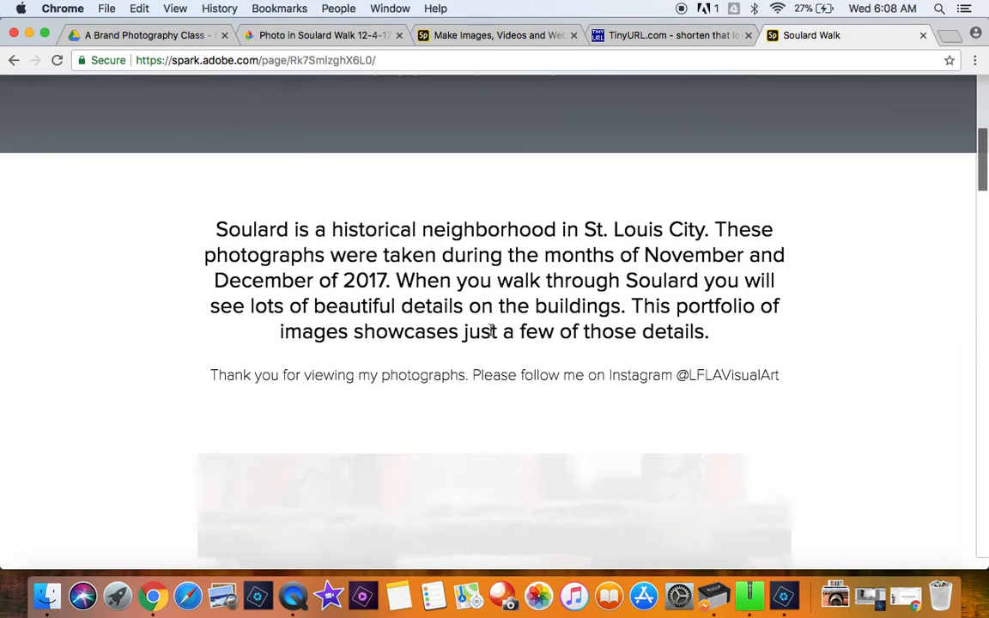
{"action": "scroll", "coordinate": [492, 330], "scroll_direction": "down", "scroll_amount": 10}
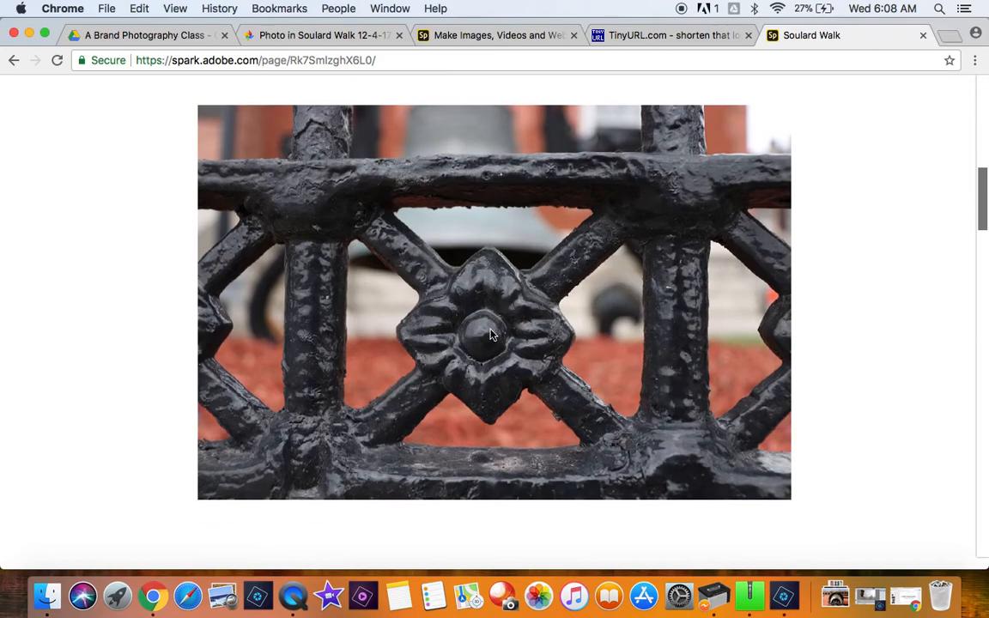
{"action": "scroll", "coordinate": [491, 335], "scroll_direction": "down", "scroll_amount": 10}
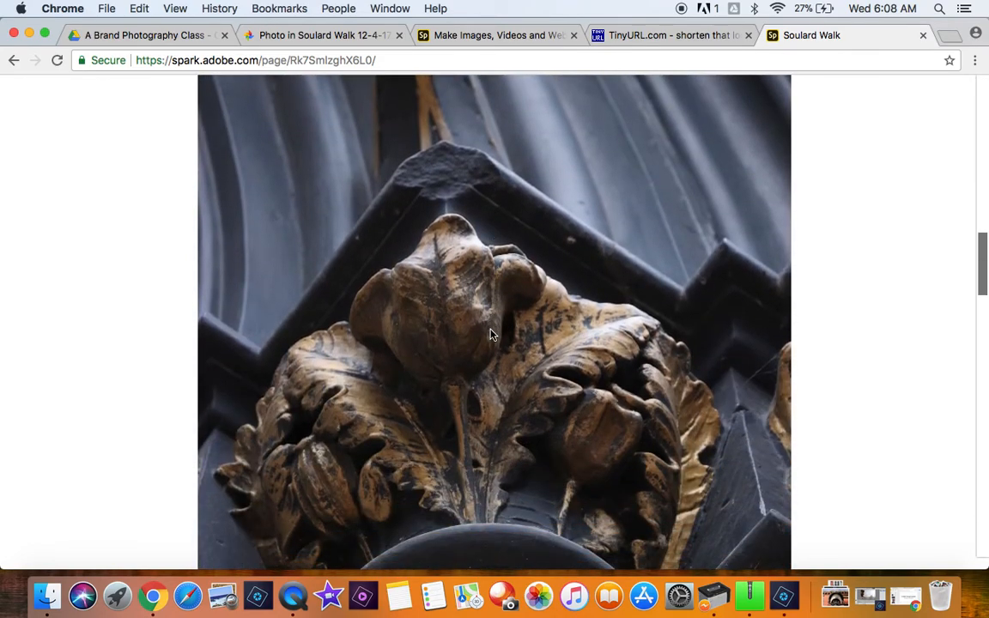
{"action": "scroll", "coordinate": [491, 335], "scroll_direction": "down", "scroll_amount": 10}
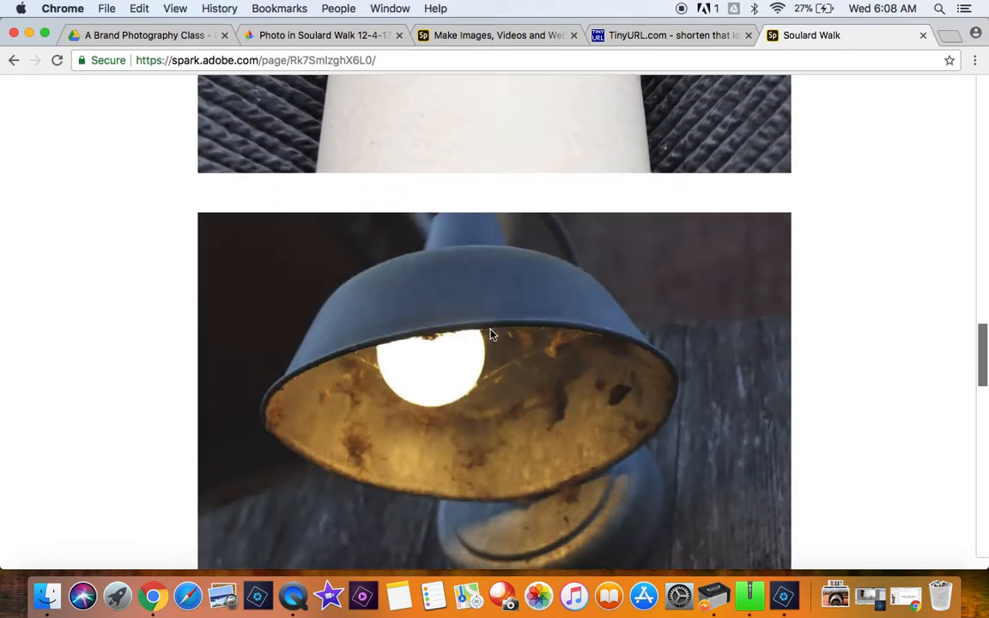
{"action": "scroll", "coordinate": [491, 335], "scroll_direction": "down", "scroll_amount": 10}
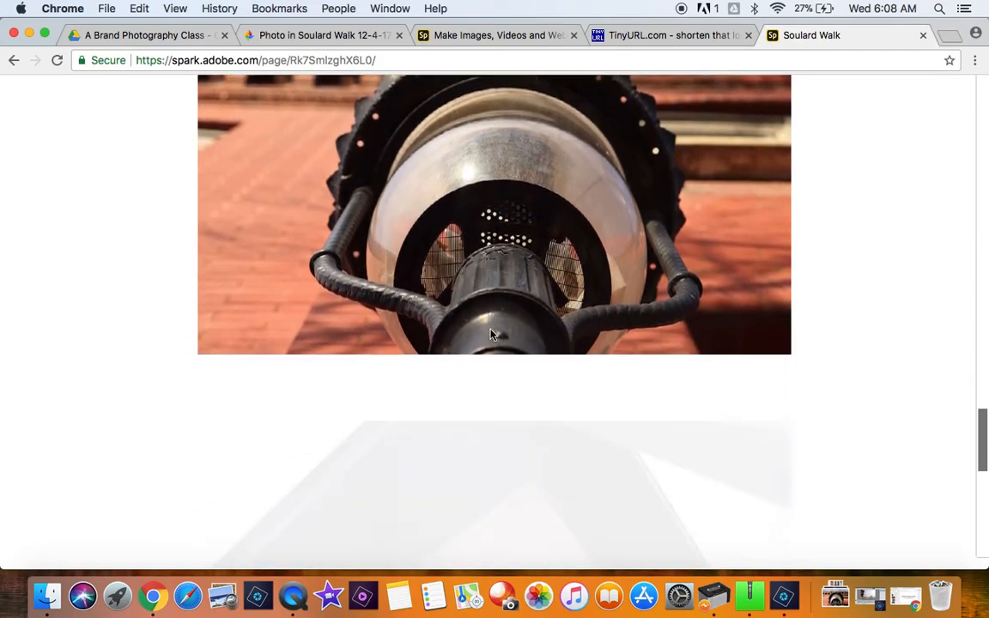
{"action": "scroll", "coordinate": [491, 335], "scroll_direction": "down", "scroll_amount": 3}
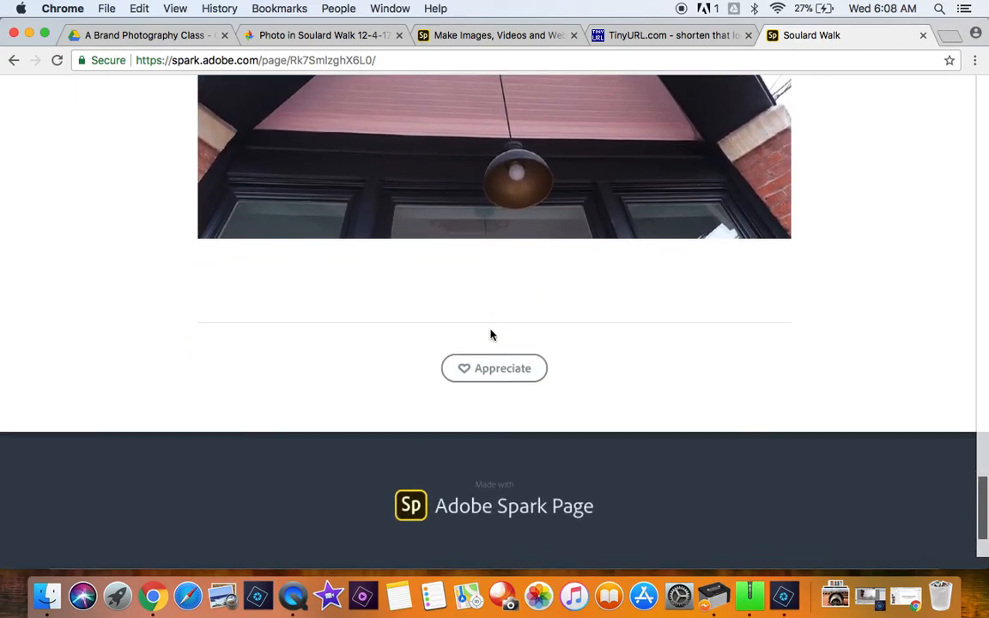
{"action": "scroll", "coordinate": [491, 335], "scroll_direction": "up", "scroll_amount": 20}
{"action": "scroll", "coordinate": [492, 335], "scroll_direction": "up", "scroll_amount": 15}
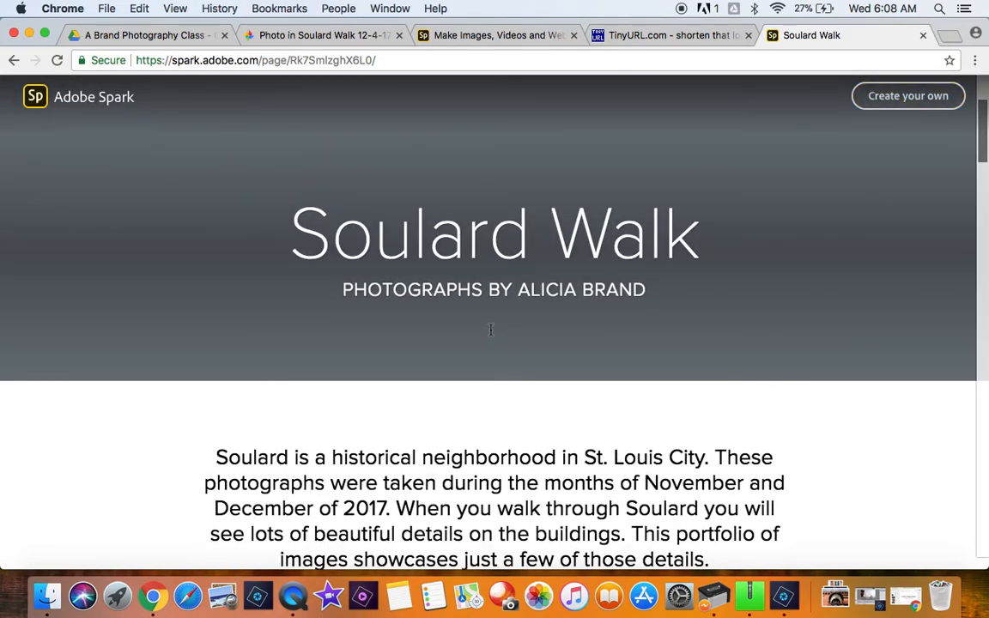
{"action": "scroll", "coordinate": [491, 330], "scroll_direction": "up", "scroll_amount": 3}
{"action": "scroll", "coordinate": [491, 330], "scroll_direction": "down", "scroll_amount": 10}
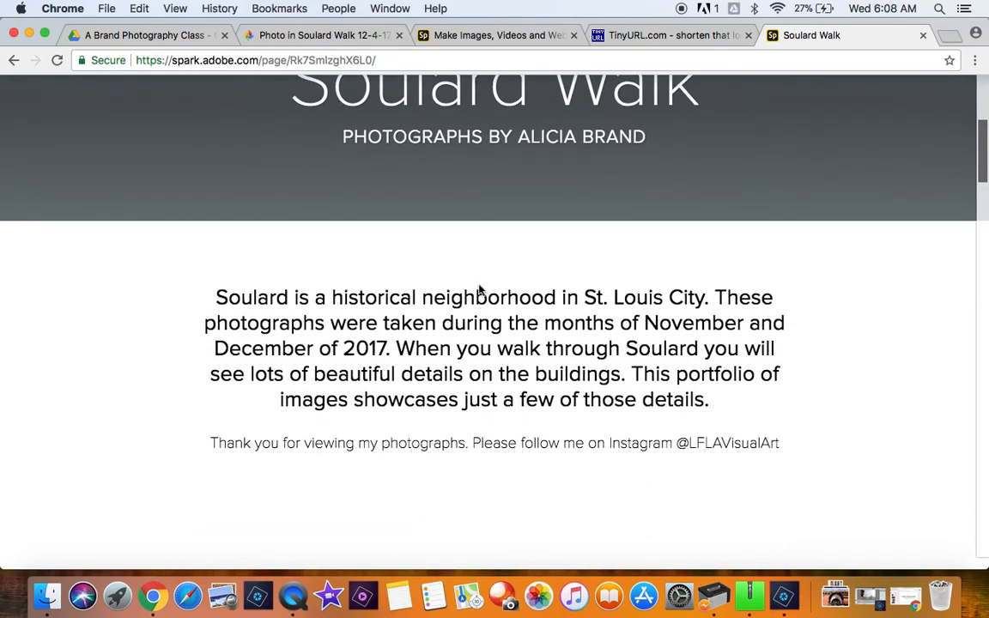
{"action": "scroll", "coordinate": [479, 285], "scroll_direction": "down", "scroll_amount": 8}
{"action": "scroll", "coordinate": [479, 285], "scroll_direction": "up", "scroll_amount": 18}
{"action": "scroll", "coordinate": [479, 279], "scroll_direction": "up", "scroll_amount": 2}
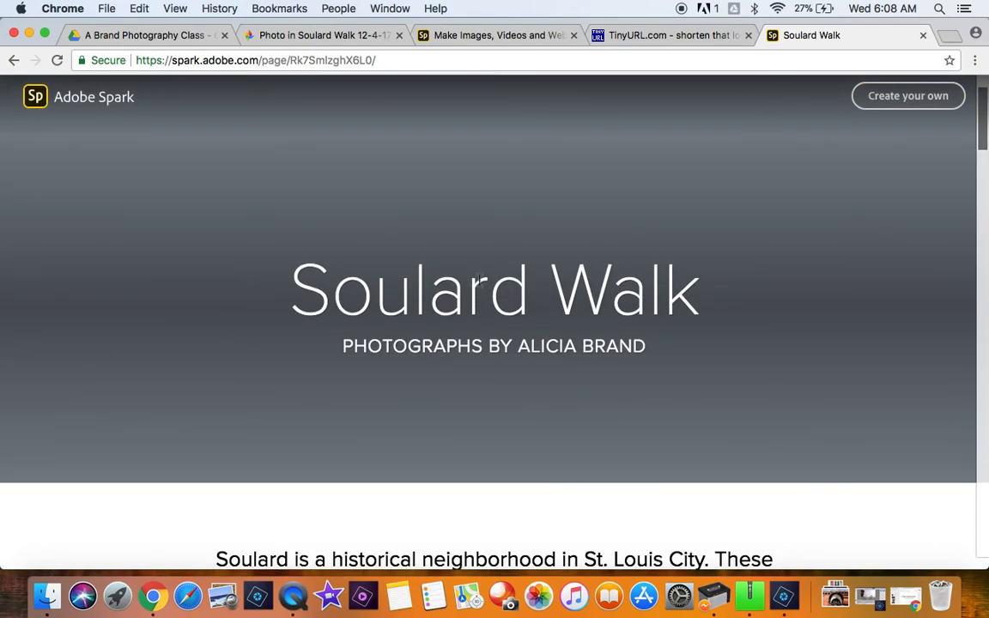